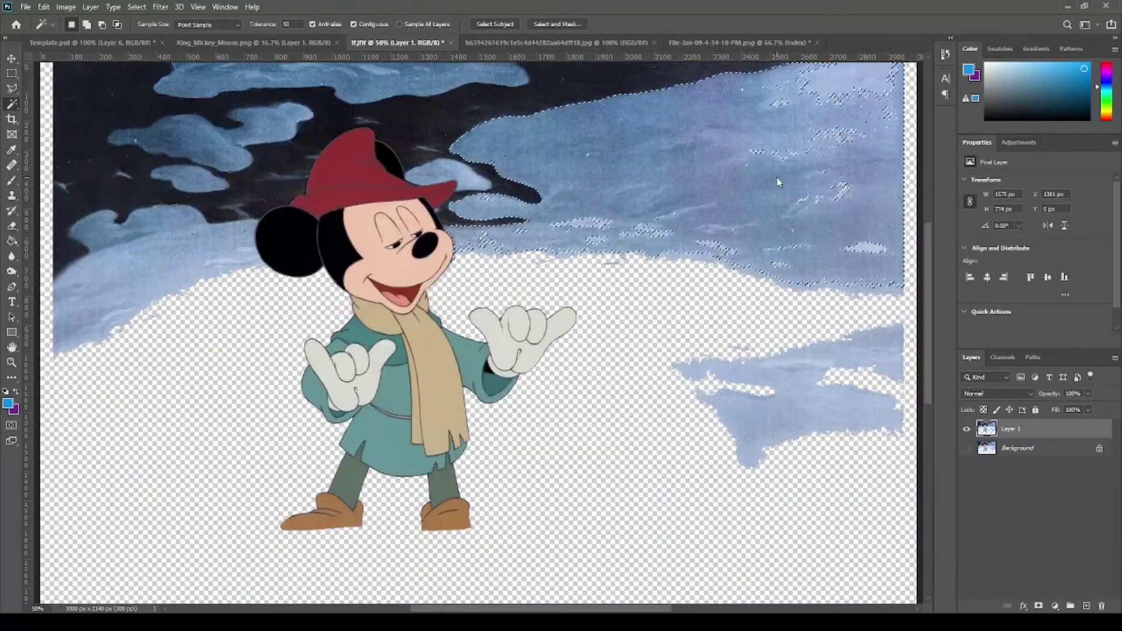
- Delete the selected blue clouds and dark night-sky areas around Mickey on Layer 1
key("Delete")
key("ctrl+d")
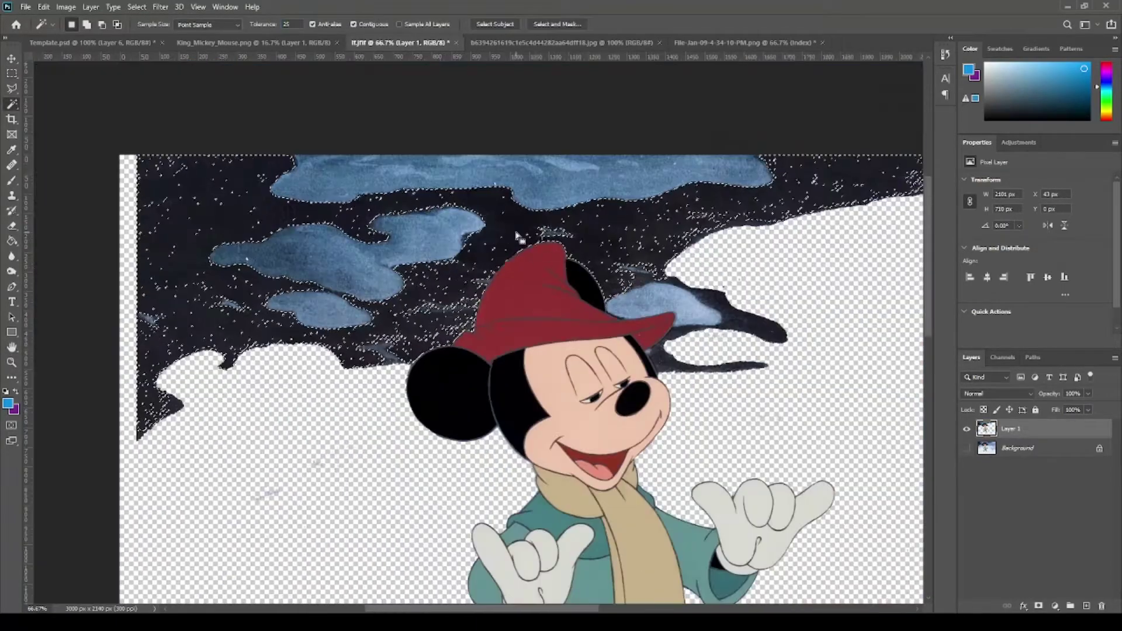
key("Delete")
- Outline the area around Mickey with the Polygonal Lasso and delete the leftover sky fragments inside it
key("l")
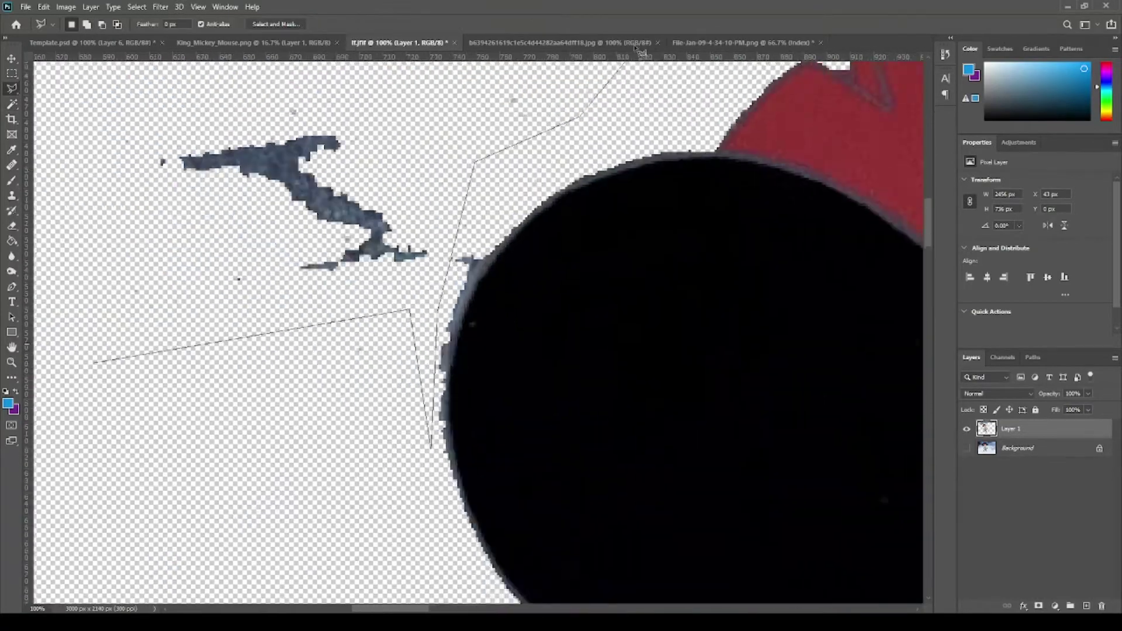
left_click(713, 222)
left_click(789, 148)
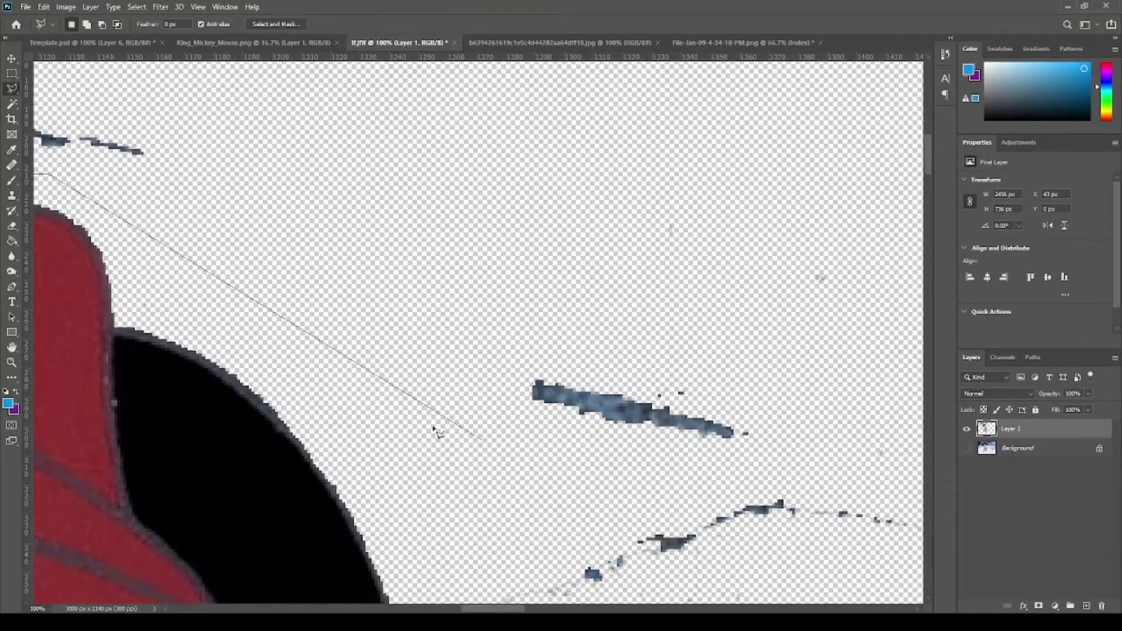
left_click(439, 236)
left_click(406, 307)
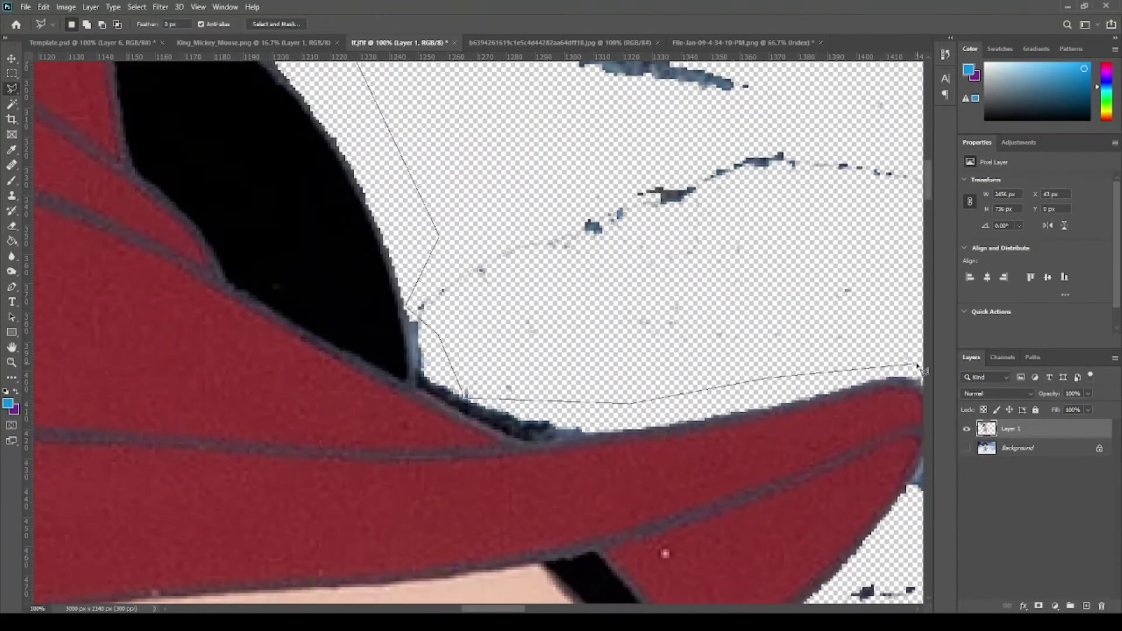
left_click(514, 350)
left_click(364, 501)
left_click(252, 138)
key("ctrl+minus")
key("ctrl+minus")
key("ctrl+minus")
left_click(351, 580)
left_click(839, 573)
left_click(835, 76)
left_click(138, 68)
left_click(93, 329)
left_click(325, 461)
double_click(304, 237)
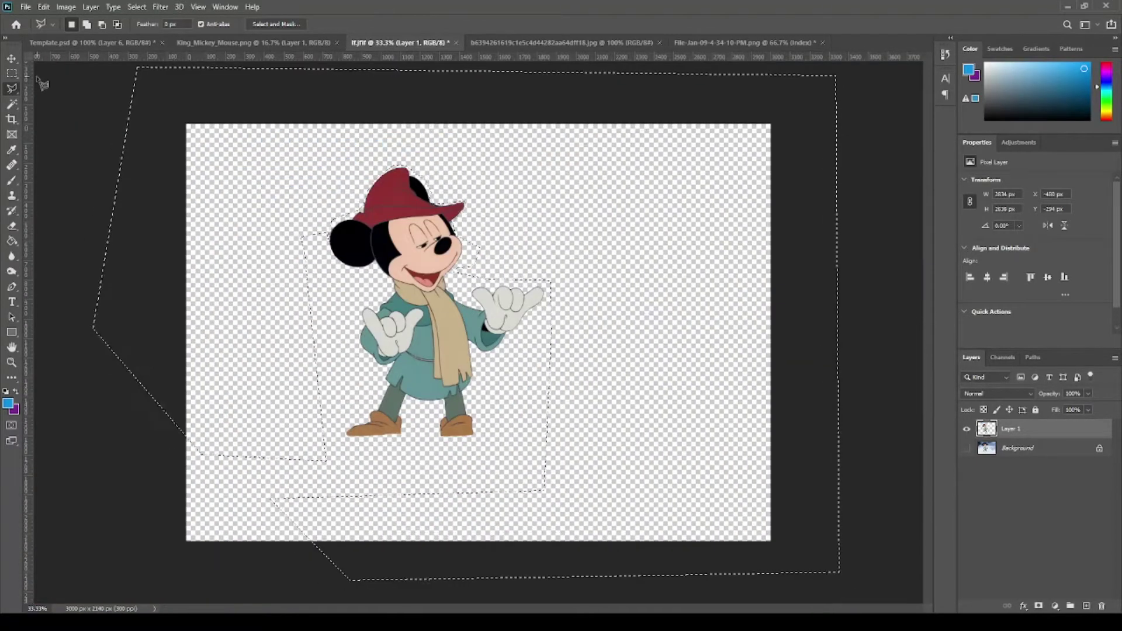
- Add a new layer beneath the Mickey cut-out and fill it with solid purple
key("ctrl+shift+alt+n")
key("m")
key("x")
key("alt+BackSpace")
- On Layer 1, select and remove the leftover sky fringe along Mickey's chin, scarf and hat brim with the Magic Wand
key("ctrl+plus")
key("ctrl+plus")
key("ctrl+plus")
key("ctrl+plus")
key("ctrl+plus")
key("ctrl+plus")
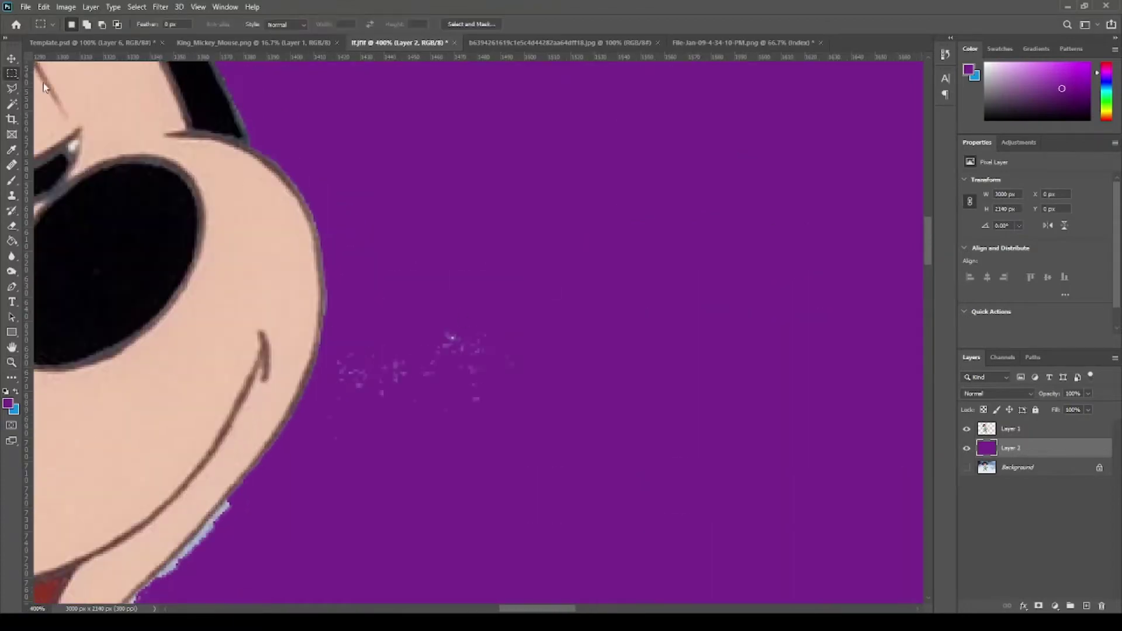
key("alt+bracketright")
key("w")
scroll(197, 429, "down", 2)
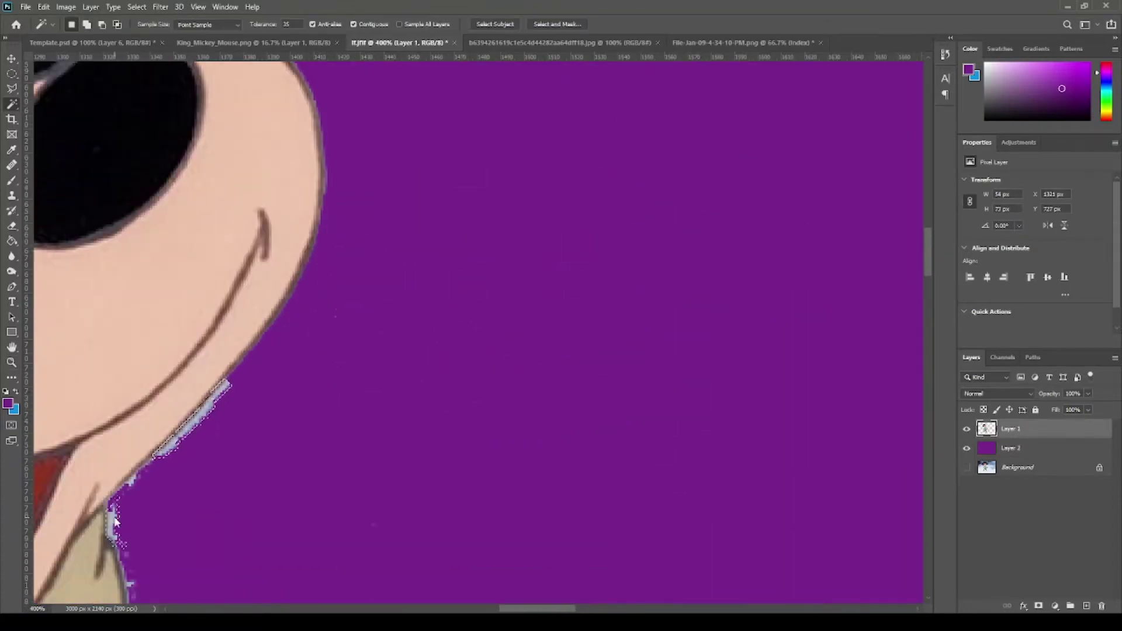
scroll(117, 409, "down", 5)
scroll(117, 292, "down", 4)
scroll(18, 107, "up", 6)
scroll(408, 234, "up", 3)
left_click(611, 169)
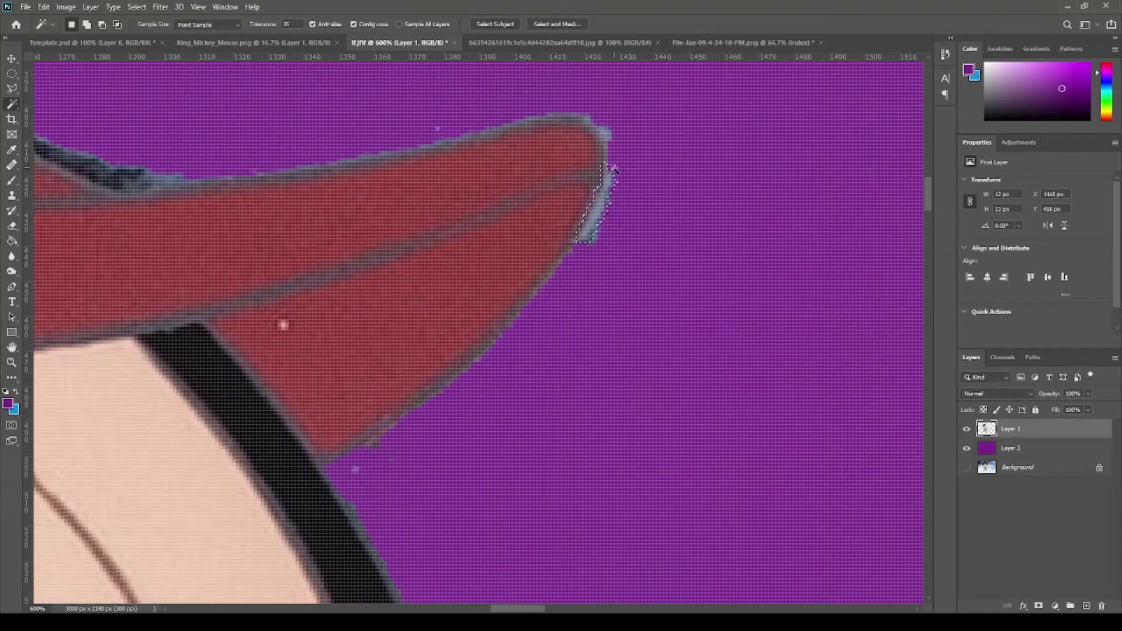
left_click(608, 137)
- Clean the remaining stray pixels around Mickey's outline and add a Stroke effect to the cut-out layer
key("ctrl+0")
key("m")
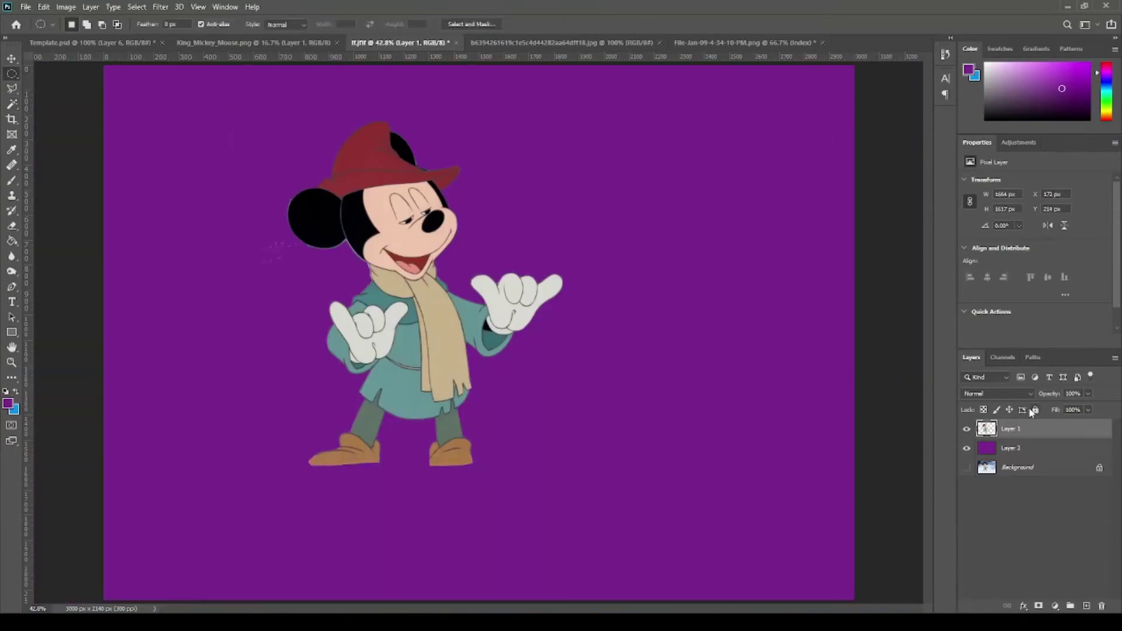
key("z")
scroll(357, 245, "up", 5)
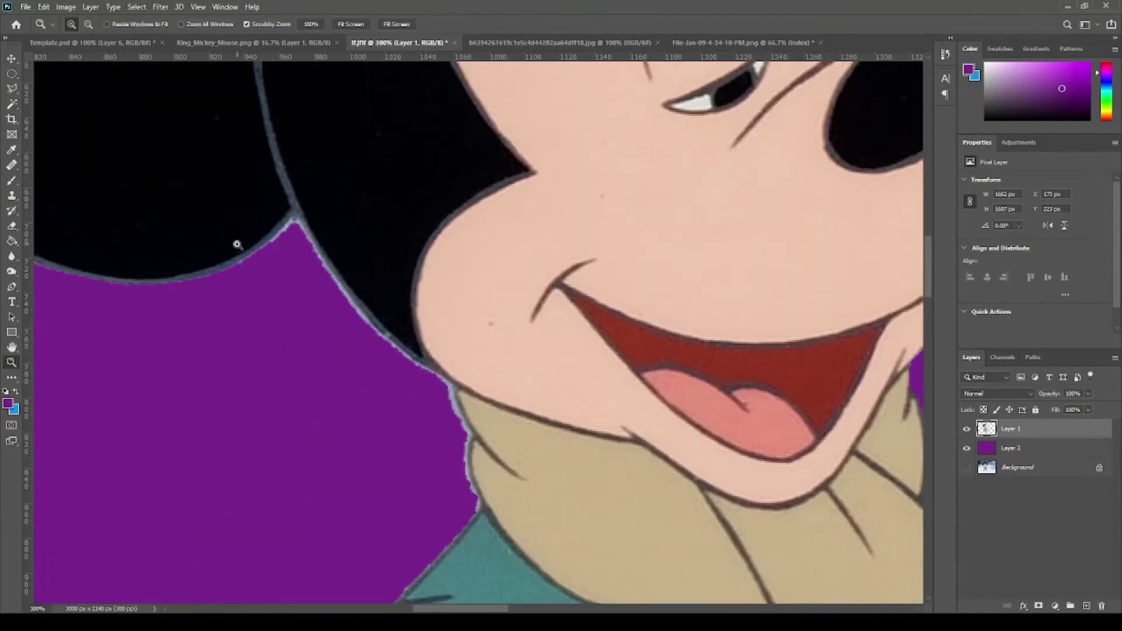
key("ctrl+0")
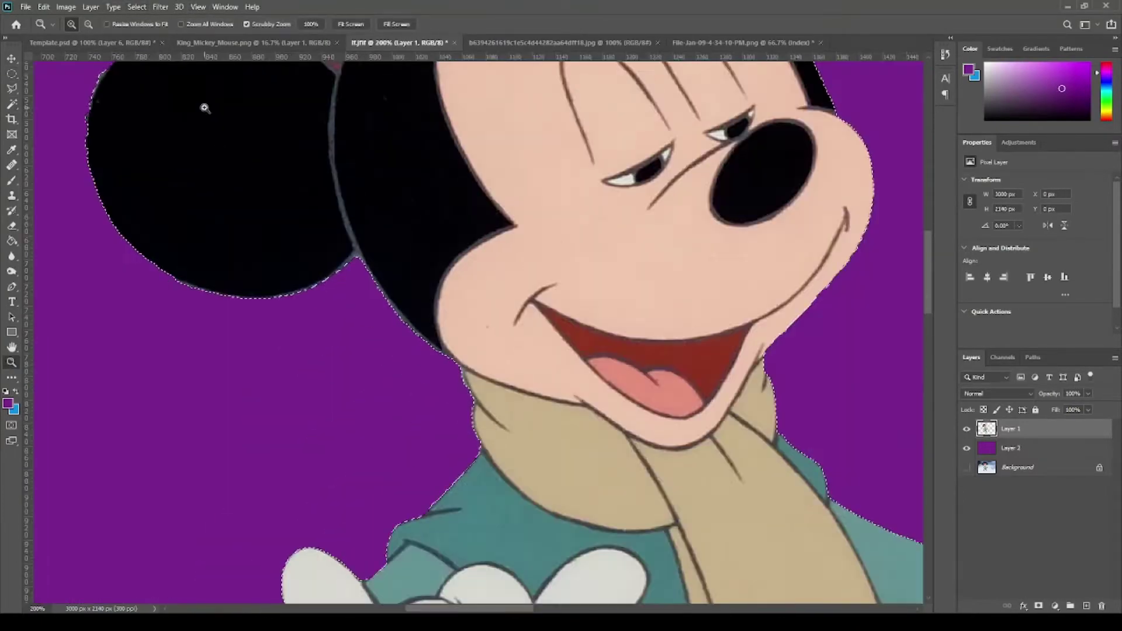
key("h")
key("m")
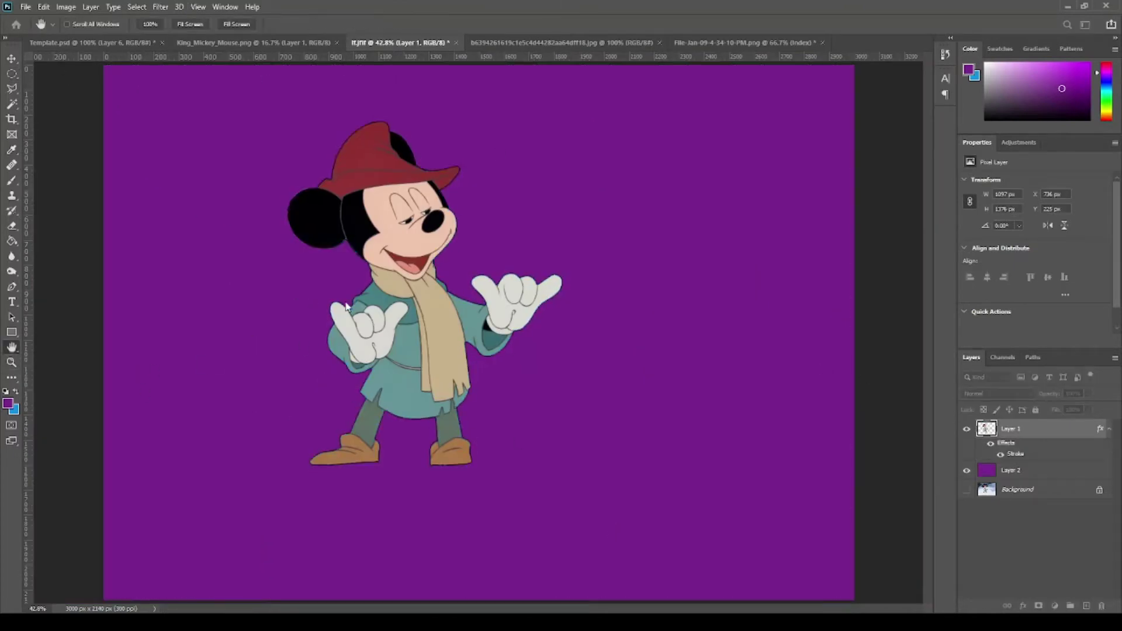
- Scale the Mickey cut-out to 720 px high and place it in Template.psd on the left side of the castle scene
key("ctrl+t")
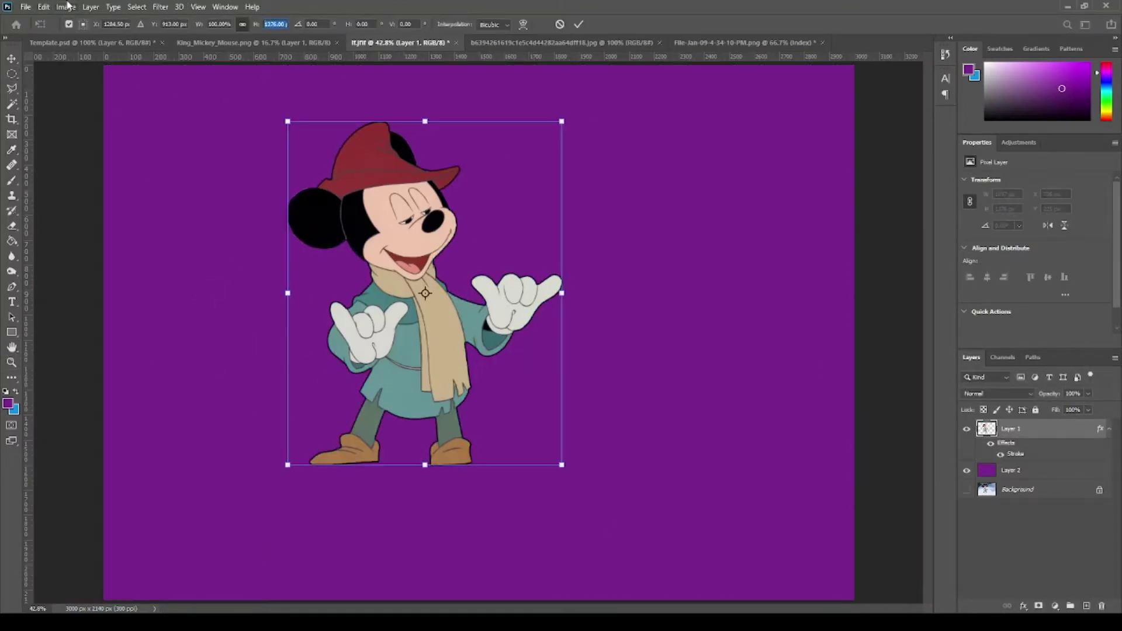
type("720")
key("Return")
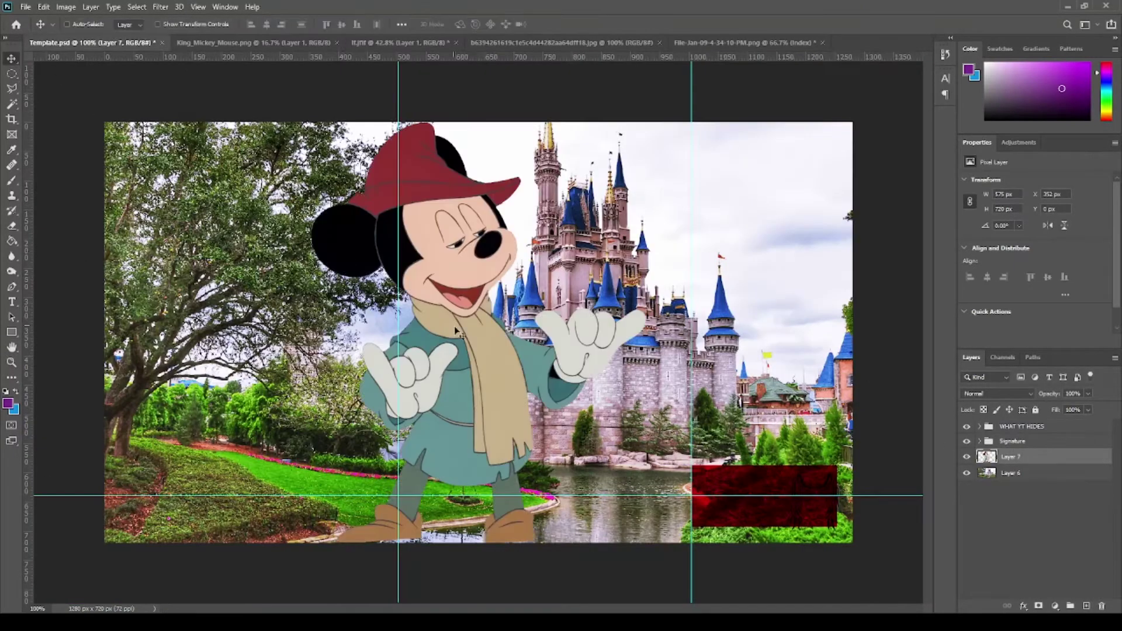
left_click_drag(432, 351, 269, 351)
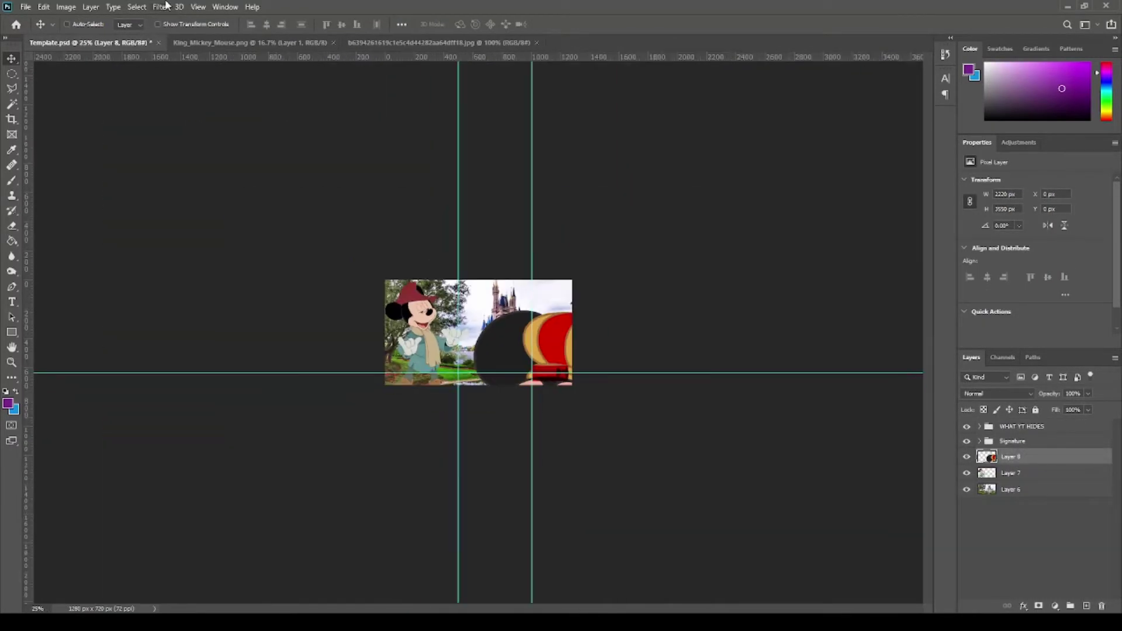
- Paste King Mickey into Template.psd as a new layer above the peasant Mickey
key("ctrl+v")
- Try scaling King Mickey down to about 517 by 826 px
left_click_drag(608, 443, 536, 388)
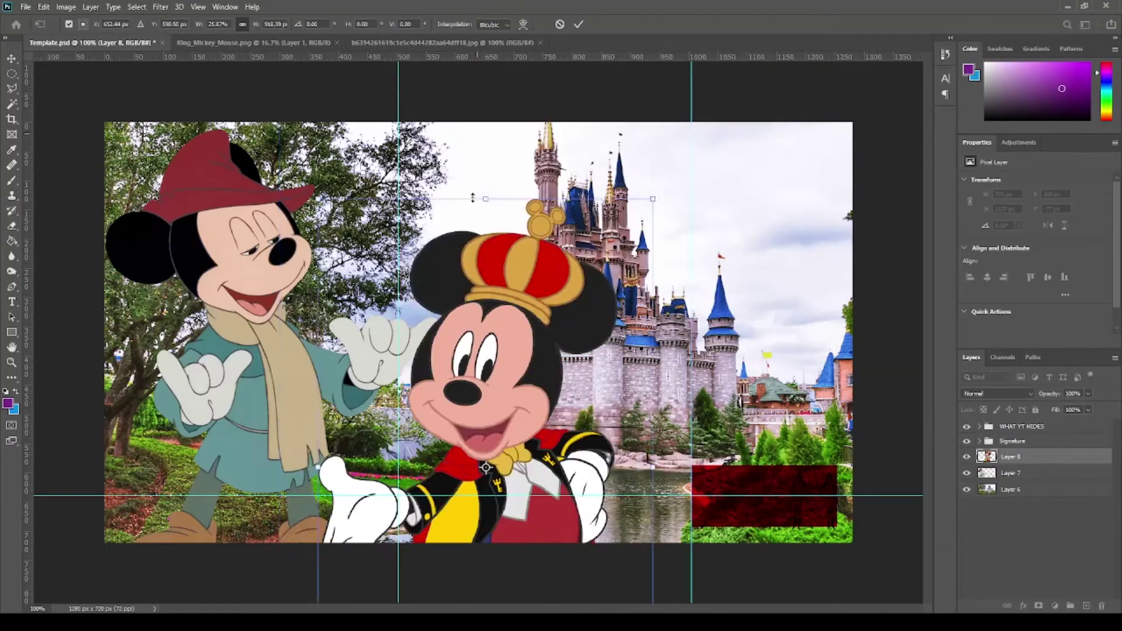
left_click_drag(473, 198, 269, 63)
key("5")
left_click_drag(355, 238, 336, 239)
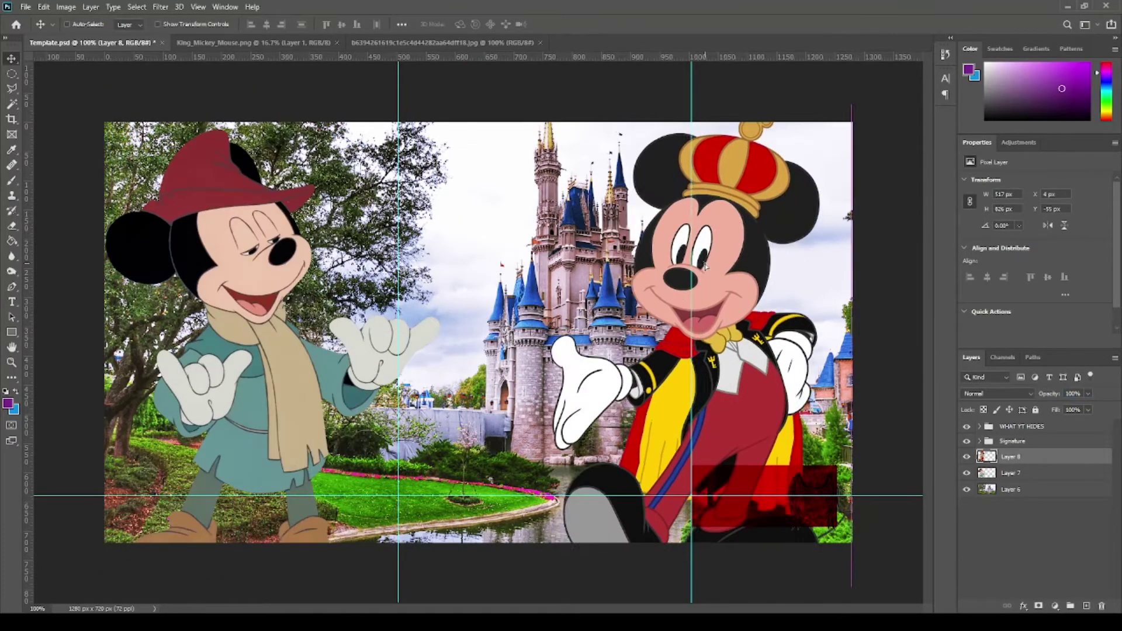
- Try moving King Mickey to the right side of the castle scene and nudging him into position
left_click_drag(546, 58, 546, 324)
key("Down")
key("Down")
key("Down")
key("Down")
key("Down")
key("shift+Right")
key("shift+Right")
key("shift+Right")
key("Right")
key("Right")
key("Right")
key("Right")
key("Right")
key("Right")
key("Right")
key("Right")
key("shift+Left")
key("shift+Left")
key("shift+Left")
- Undo King Mickey's scaling and placement
left_click(1070, 471)
key("ctrl+minus")
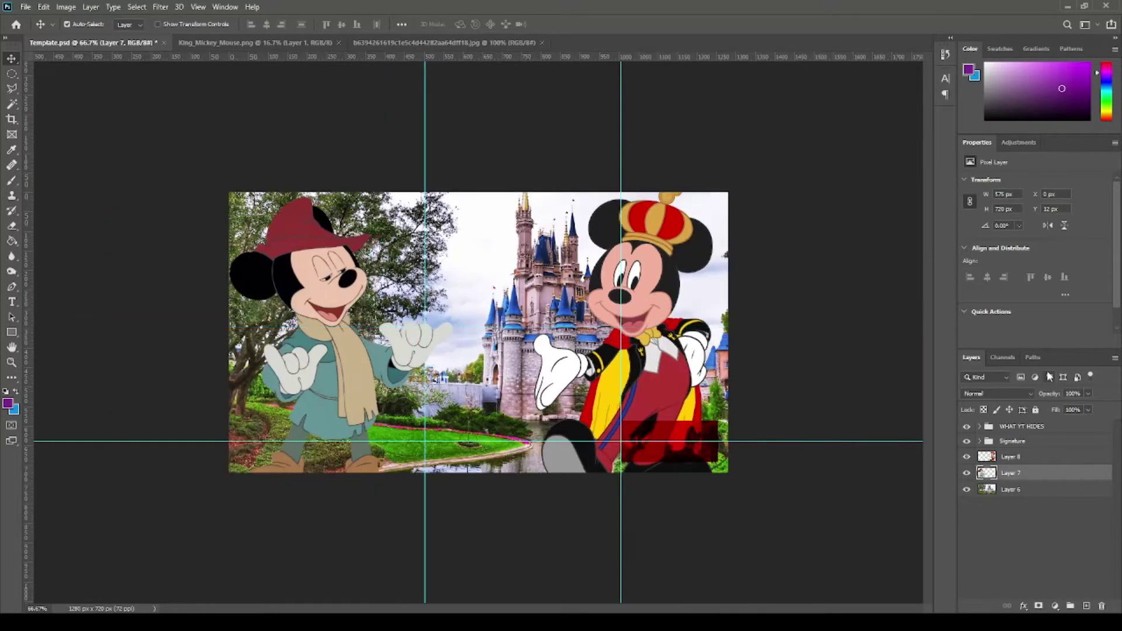
key("ctrl+z")
- Scale King Mickey on Layer 8 to about 540 by 864 px and move him toward the right half of the scene
key("ctrl+minus")
key("ctrl+minus")
key("ctrl+minus")
key("alt+bracketright")
key("ctrl+t")
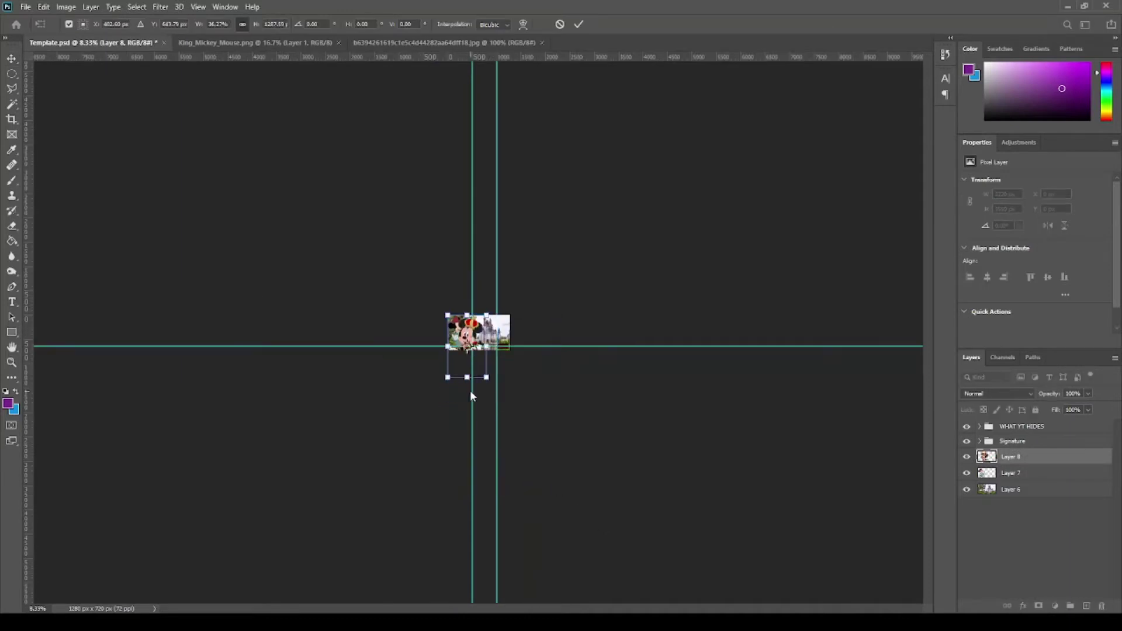
key("ctrl+plus")
key("ctrl+plus")
key("shift+Up")
key("shift+Up")
key("shift+Up")
key("shift+Up")
key("shift+Up")
key("shift+Up")
key("shift+Up")
key("shift+Up")
key("shift+Up")
key("shift+Up")
left_click_drag(421, 265, 421, 213)
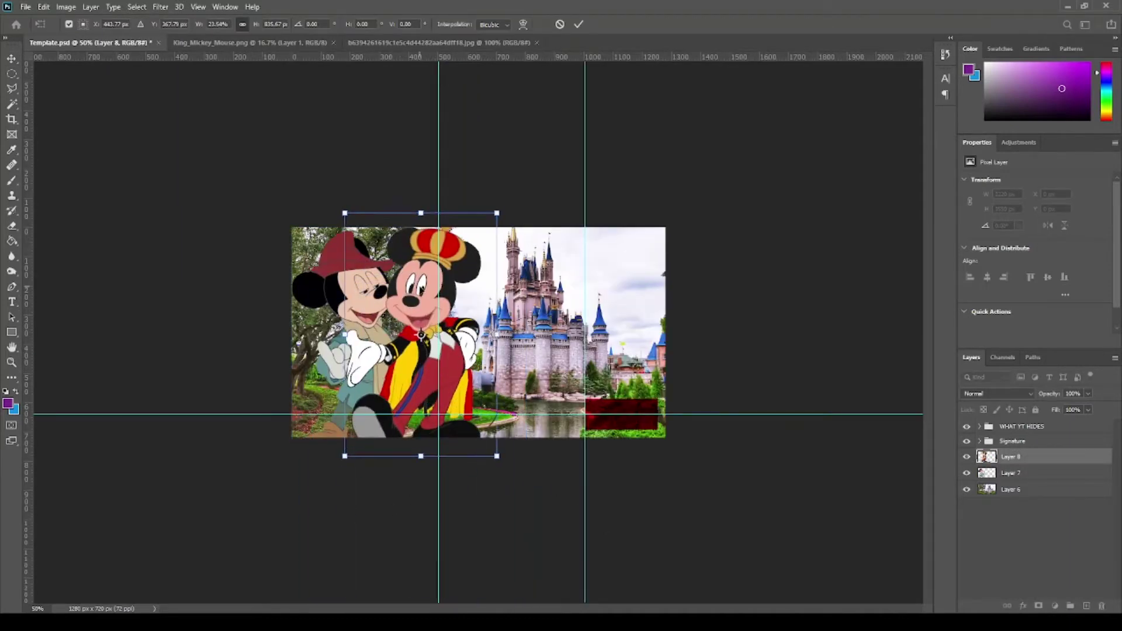
left_click_drag(421, 351, 546, 351)
left_click_drag(545, 223, 546, 215)
key("Return")
- Shift King Mickey right to X 738 px and add an Outer Glow effect to his layer
key("shift+Right")
key("shift+Right")
key("shift+Right")
key("shift+Right")
key("shift+Right")
key("shift+Right")
key("shift+Right")
key("shift+Right")
key("shift+Right")
key("shift+Right")
key("shift+Right")
key("shift+Right")
key("shift+Right")
key("shift+Right")
key("shift+Right")
key("shift+Right")
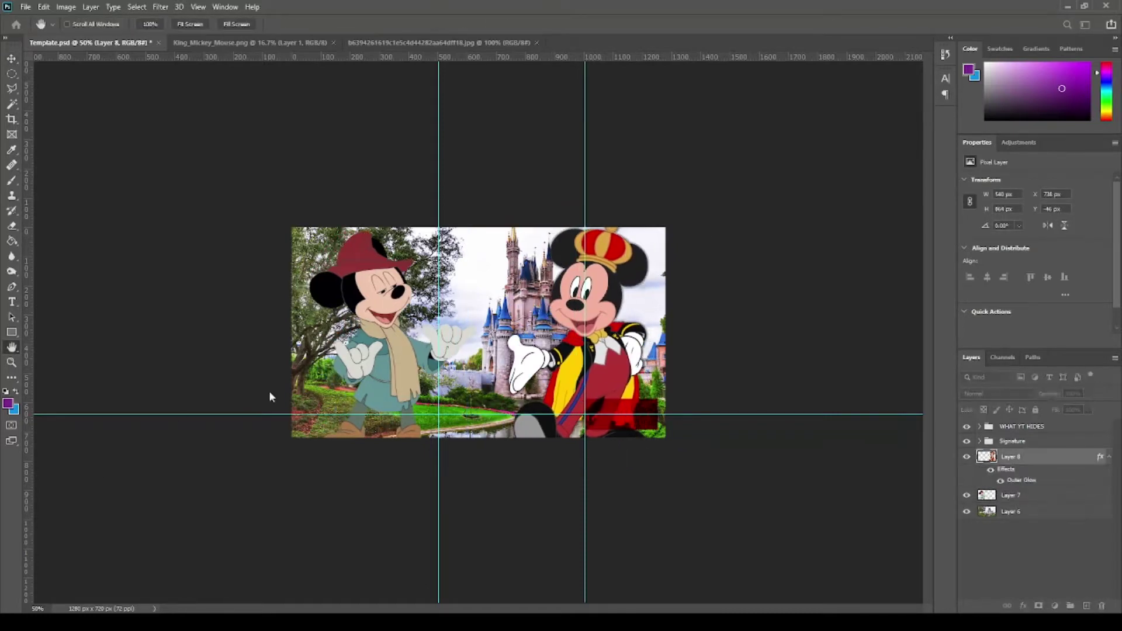
- Add a layer effect to the peasant Mickey, adjust his colors, and turn King Mickey's gray ears solid black
key("ctrl+1")
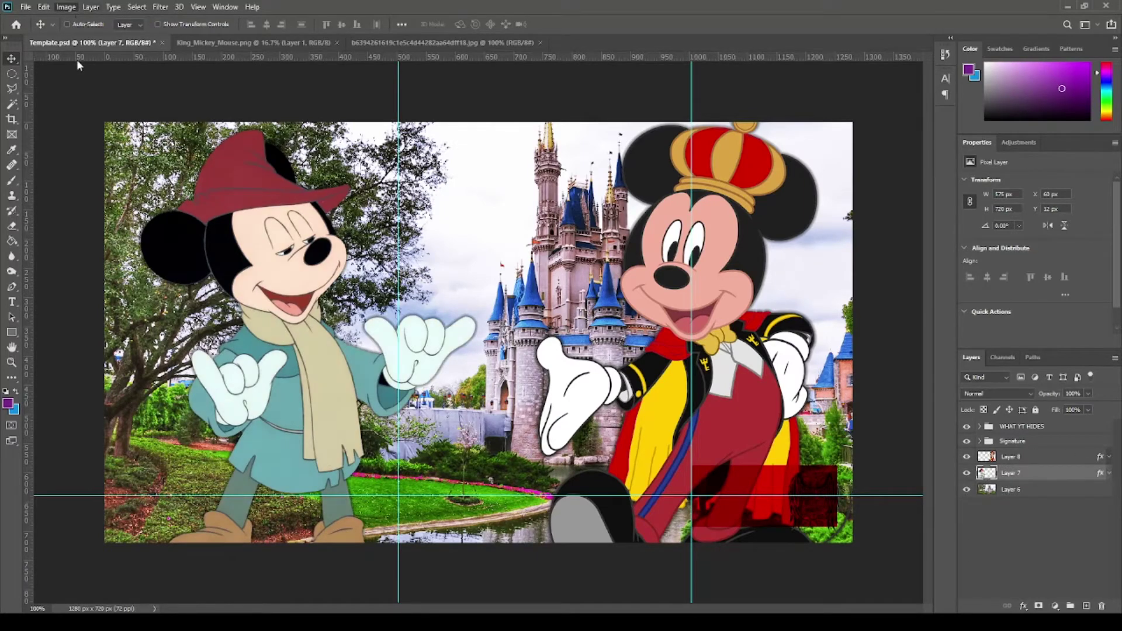
key("alt+bracketright")
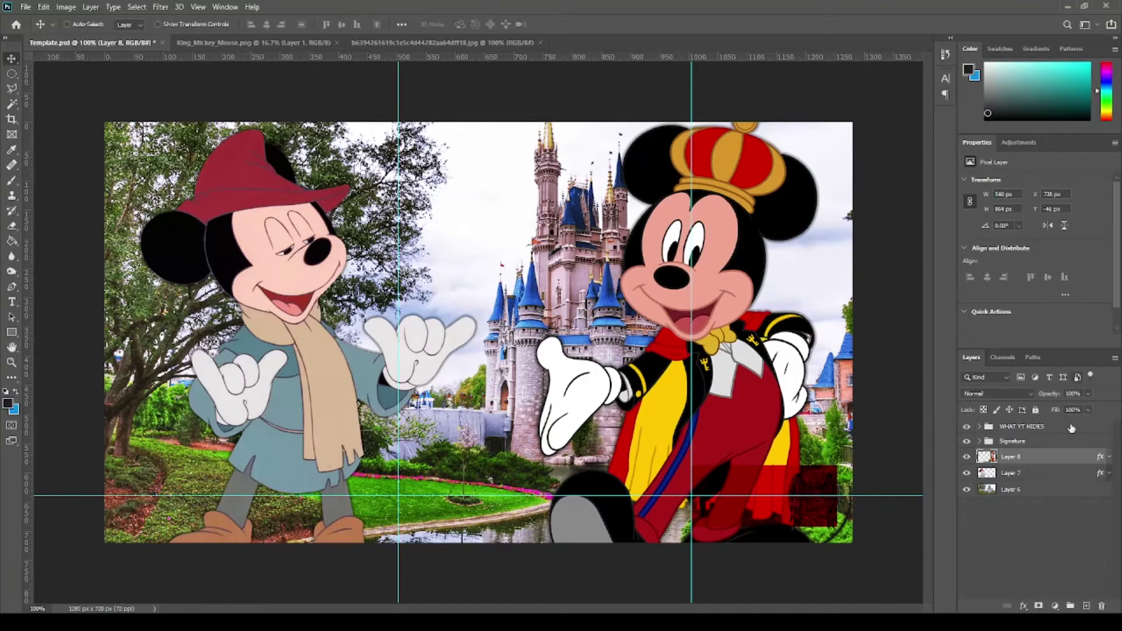
- Sample the peasant Mickey's glove color on Layer 7 and recolor his gray gloves white
key("alt+bracketleft")
key("i")
left_click(376, 330)
key("z")
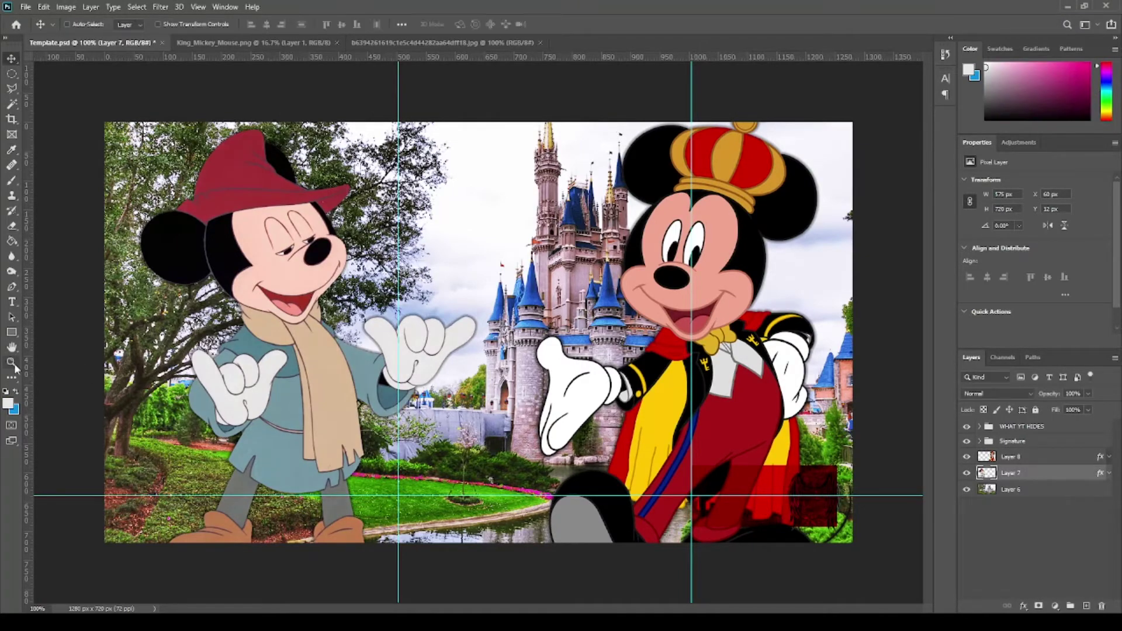
left_click(262, 231)
key("ctrl+minus")
key("ctrl+minus")
key("ctrl+1")
key("m")
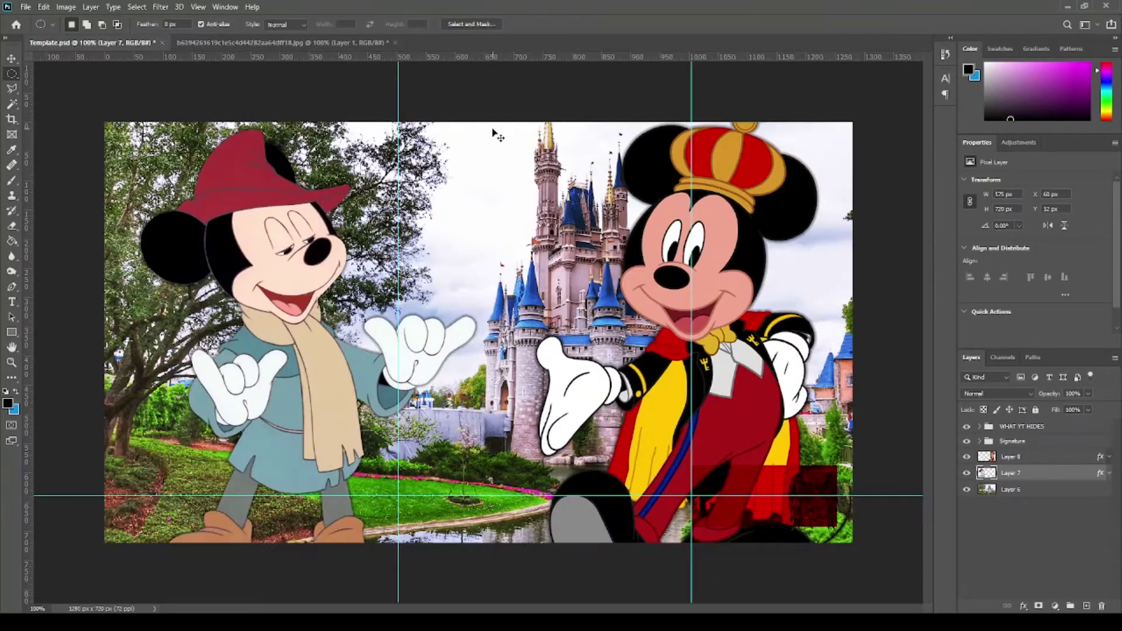
- Paste the gold "The Lifestyles of the RICH and FAMOUS" title into the template as a new layer
key("ctrl+v")
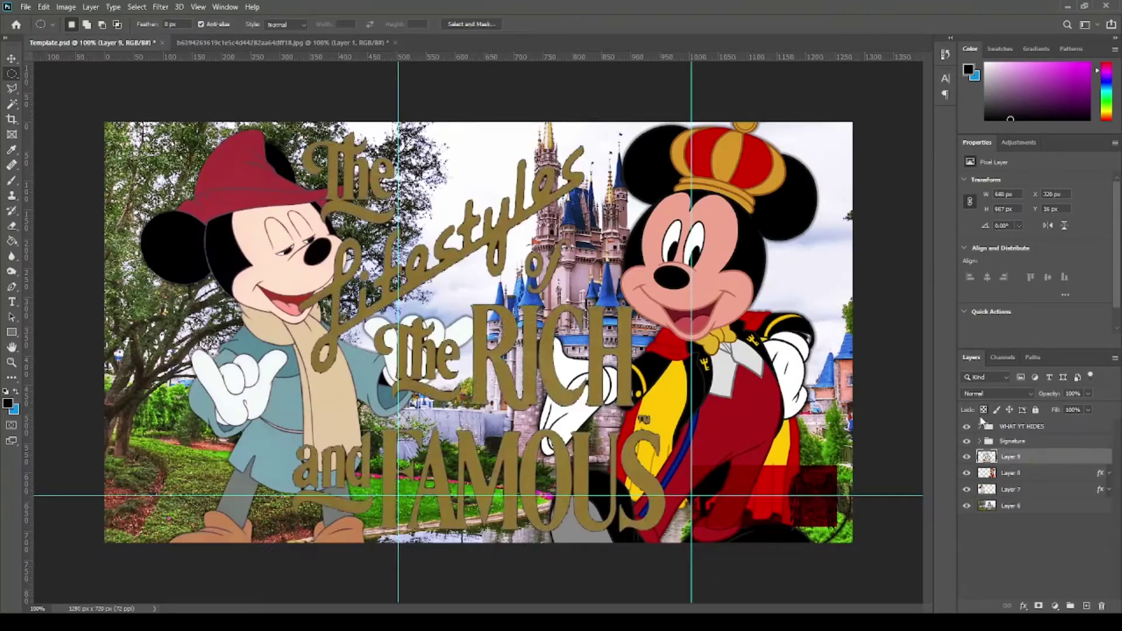
- Try scaling the title to about 307 by 329 px and placing it at the top center of the canvas
key("ctrl+t")
left_click(218, 24)
type("50")
key("Return")
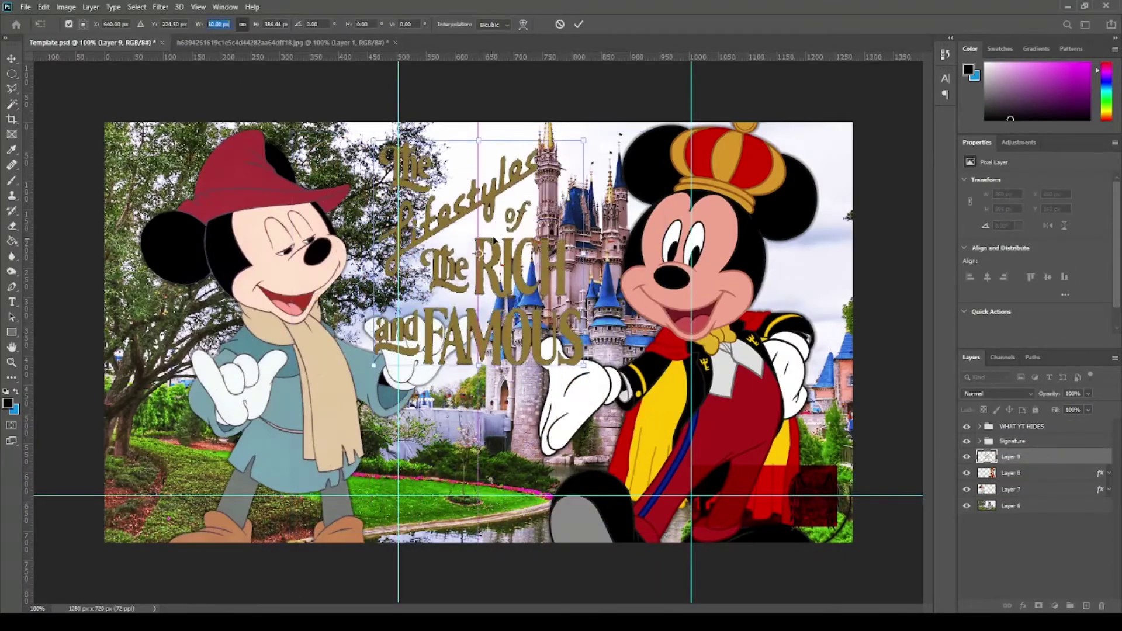
left_click_drag(478, 337, 480, 318)
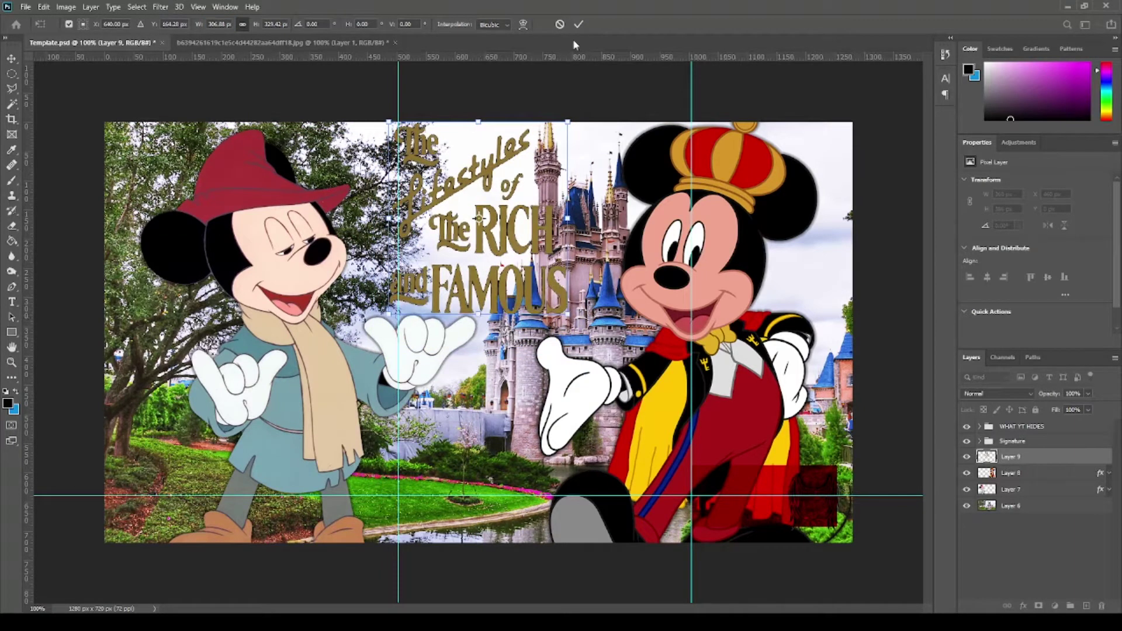
key("Return")
- Nudge the title down 30 px and try Stroke and Outer Glow effects on its layer
key("shift+Down")
key("shift+Down")
key("shift+Down")
double_click(1028, 456)
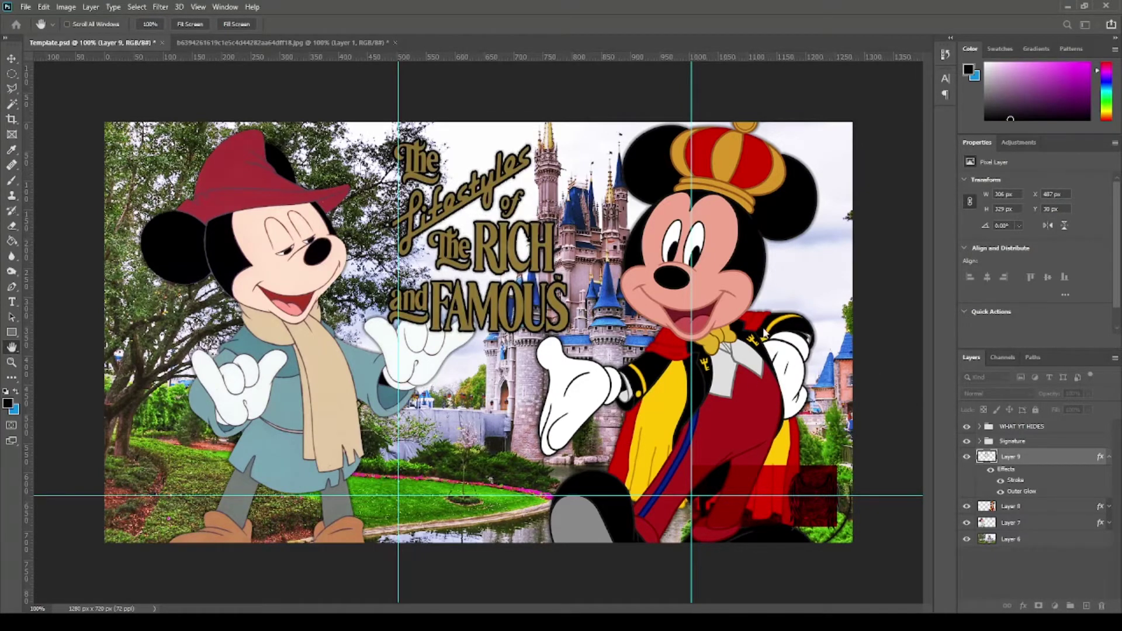
- Undo the title's effects, nudging and resizing
left_click(735, 163)
key("ctrl+z")
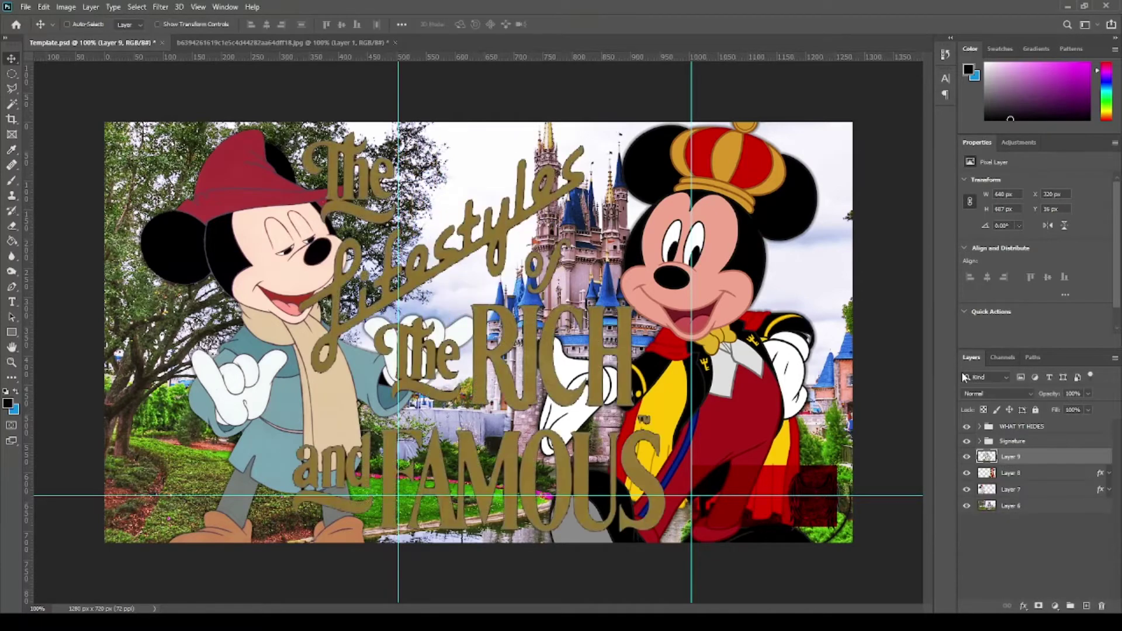
- Trim the dark fringe from the title letters with the Magic Wand and add a golden Color Overlay and Outer Glow
key("w")
scroll(528, 224, "up", 5)
left_click(528, 224)
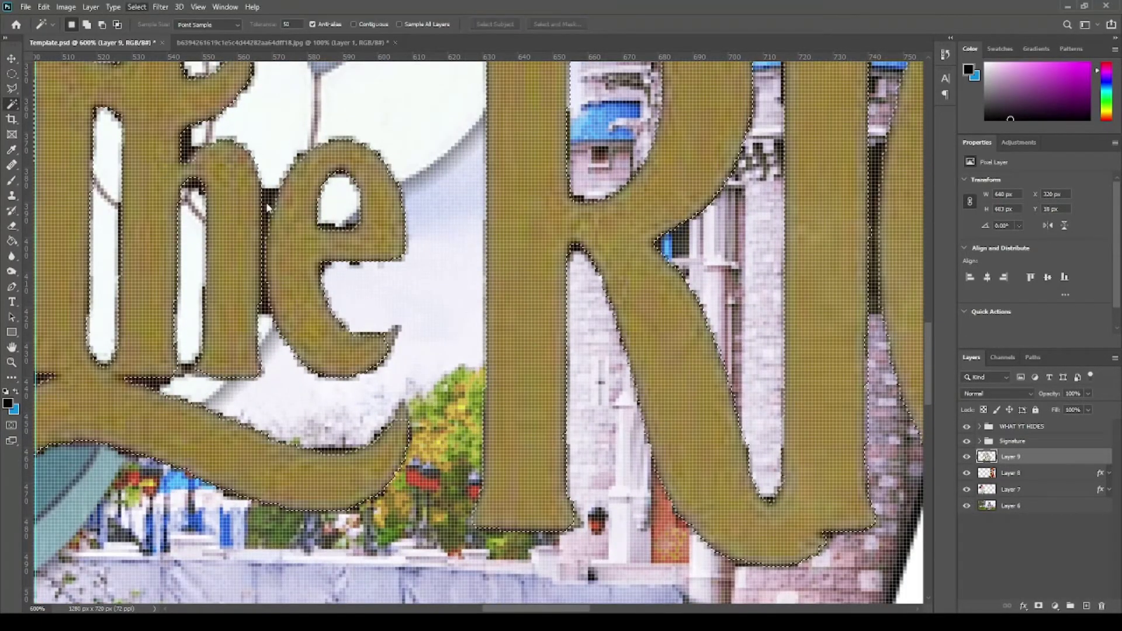
key("ctrl+1")
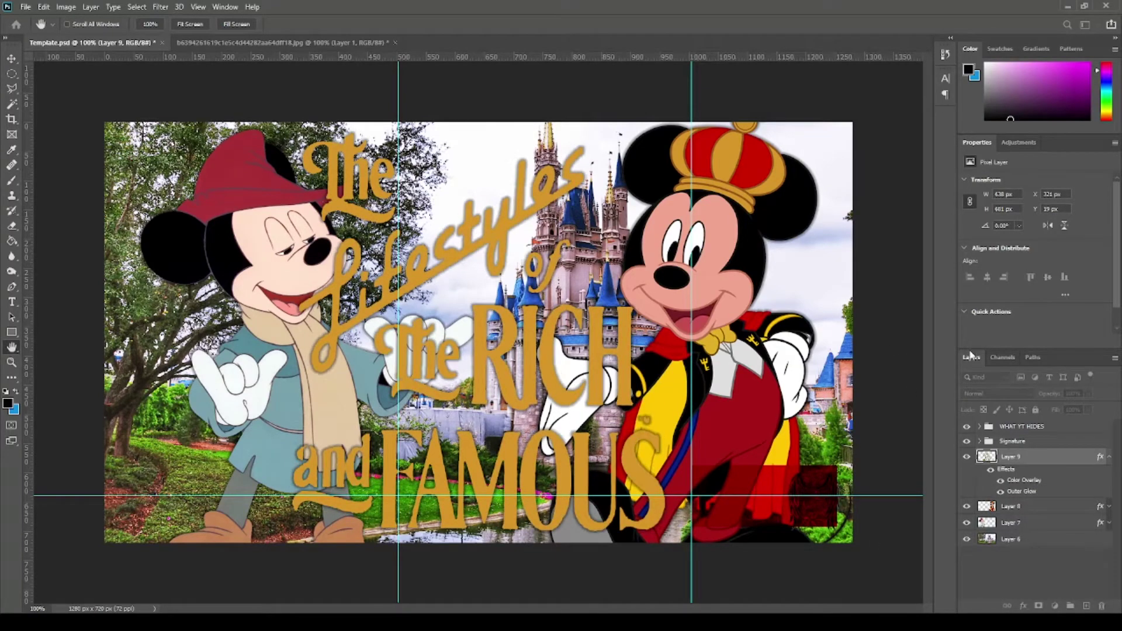
- Add a white Stroke effect to the title layer and set its blending mode to Color
key("ctrl+shift+z")
key("ctrl+shift+z")
key("ctrl+shift+z")
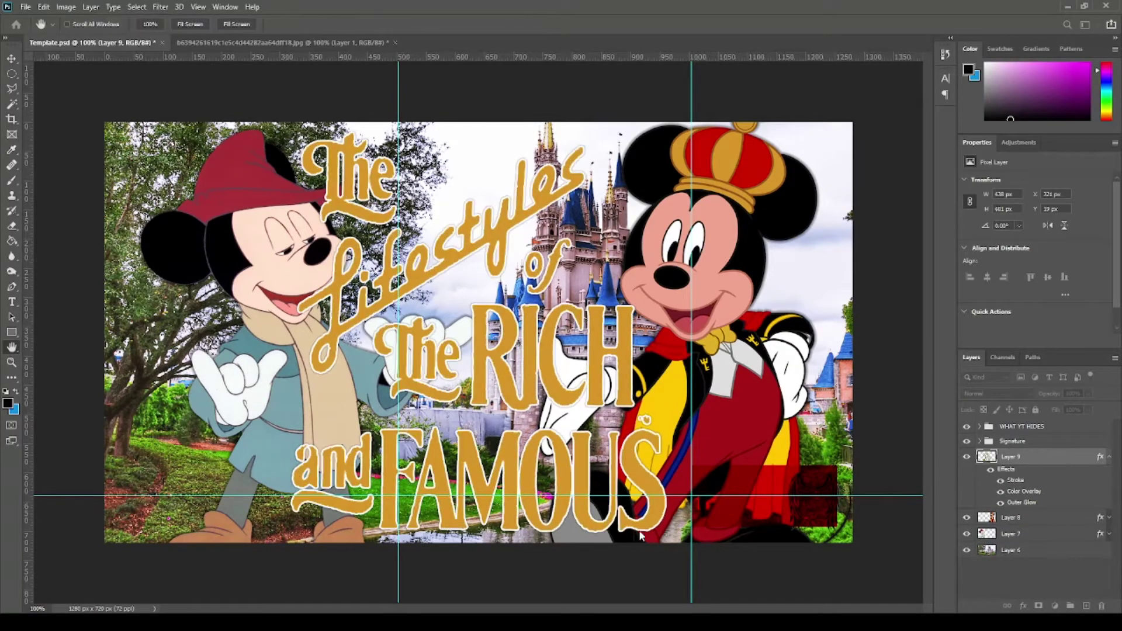
key("ctrl+shift+z")
key("m")
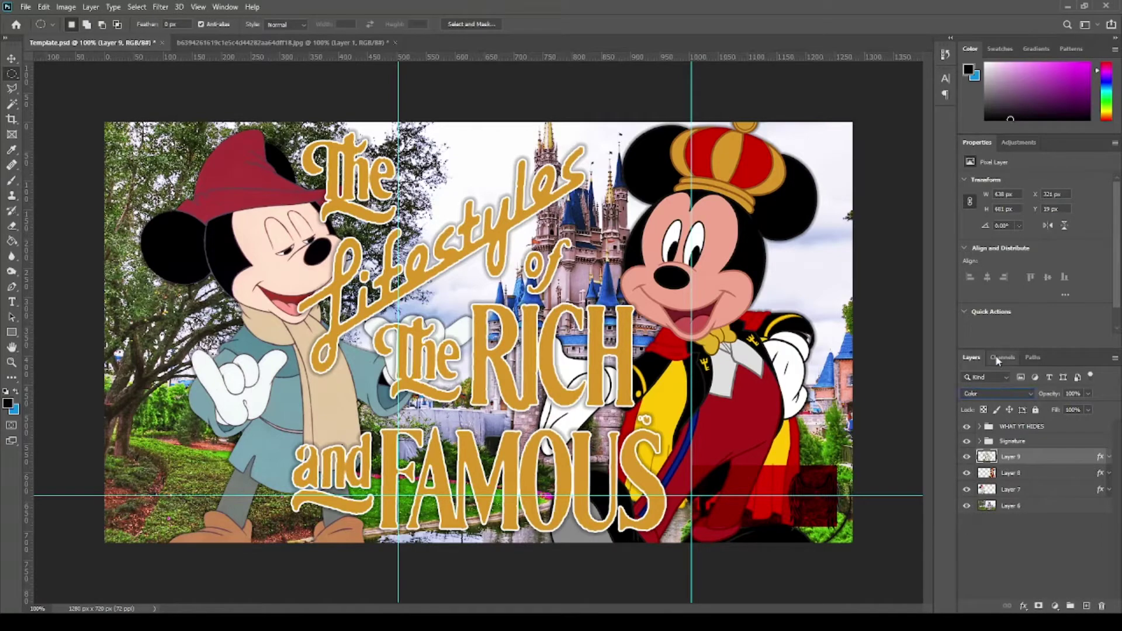
- Put the title layer into a new group and return the layer's blending mode to Normal
key("ctrl+g")
key("shift+minus")
key("shift+minus")
key("shift+minus")
key("shift+minus")
key("shift+minus")
key("shift+minus")
key("shift+minus")
key("shift+minus")
key("shift+minus")
key("shift+minus")
key("shift+minus")
key("shift+minus")
key("shift+minus")
key("shift+minus")
key("shift+minus")
key("shift+minus")
key("shift+minus")
key("shift+minus")
key("shift+minus")
key("shift+minus")
key("shift+minus")
key("shift+minus")
key("shift+minus")
key("shift+minus")
key("shift+minus")
key("shift+minus")
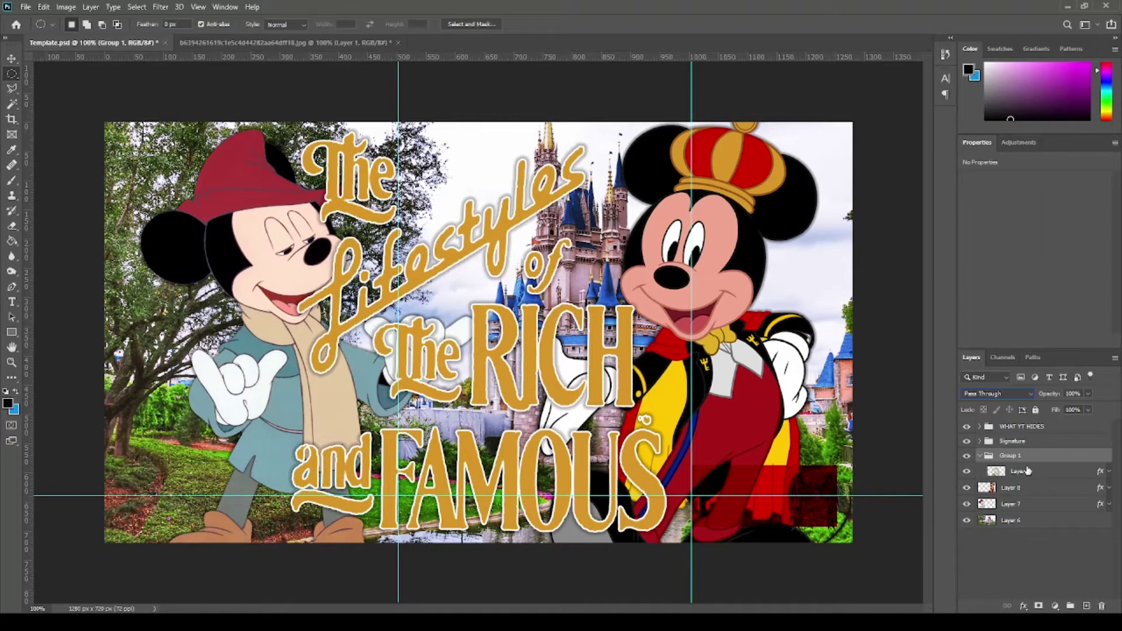
left_click(1019, 471)
key("v")
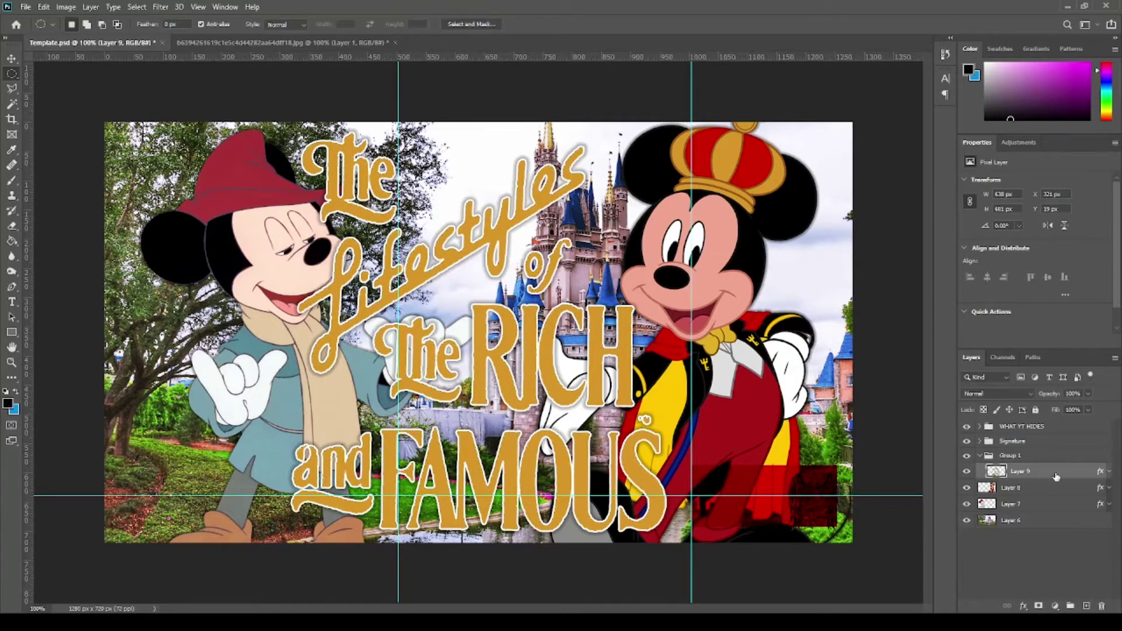
- Clear the title layer's effects and add a layer mask shaped to its letters
left_click(1038, 605)
left_click(975, 353)
type("25")
key("Tab")
type("-25")
key("Tab")
type("5")
key("Tab")
type("2")
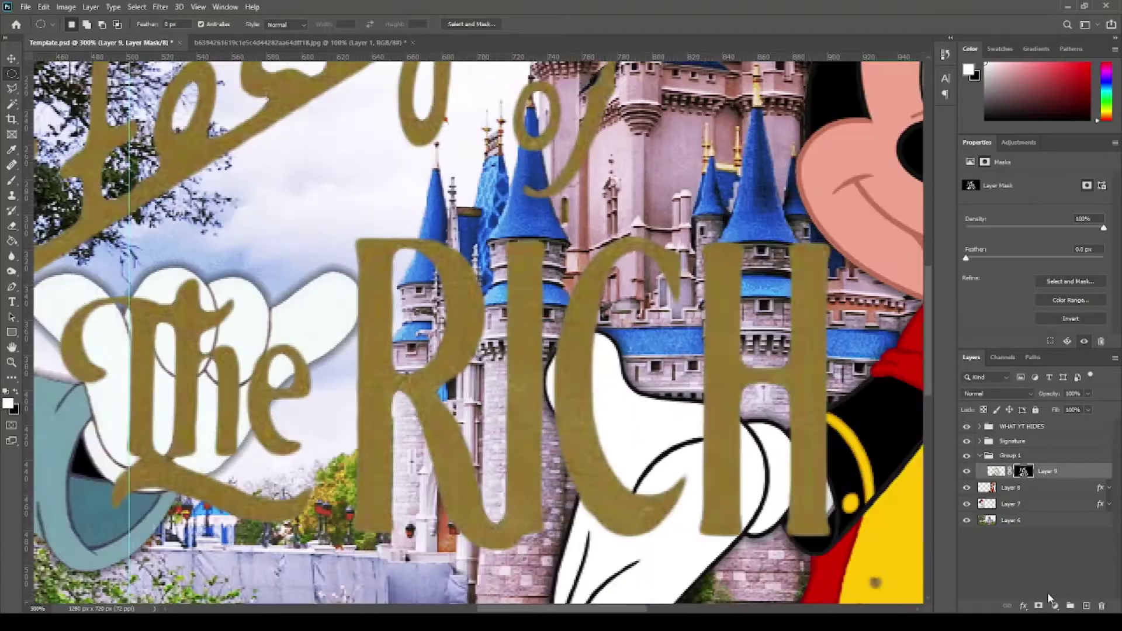
left_click(1052, 596)
- Give the masked title a white Color Overlay, then duplicate it with a black Color Overlay on the copy
key("ctrl+1")
key("i")
key("ctrl+j")
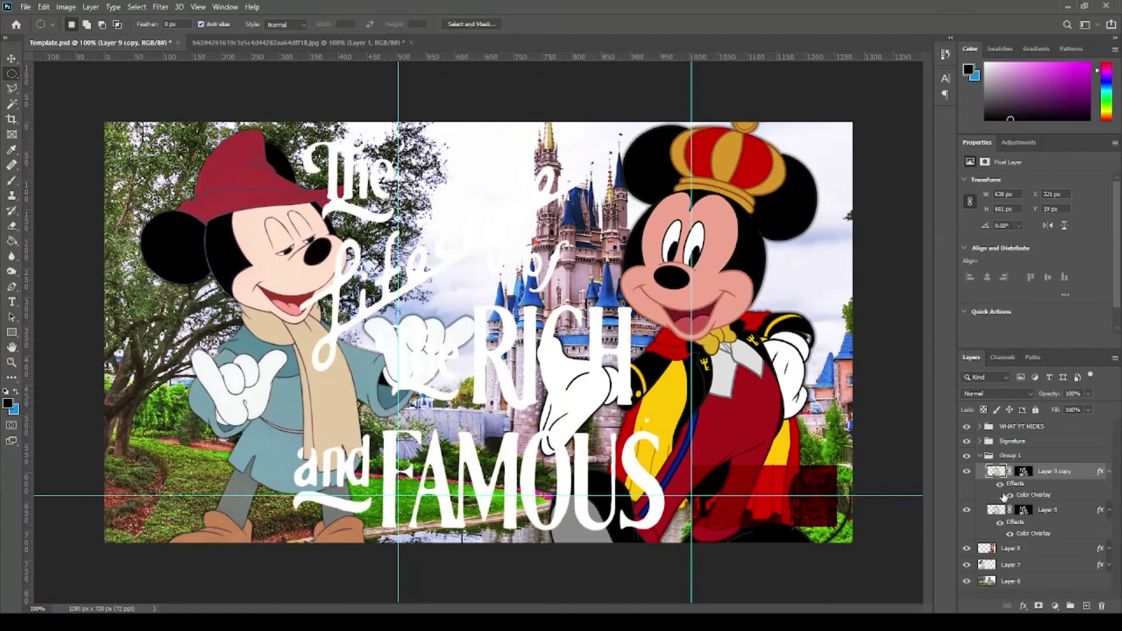
key("ctrl+i")
left_click(13, 58)
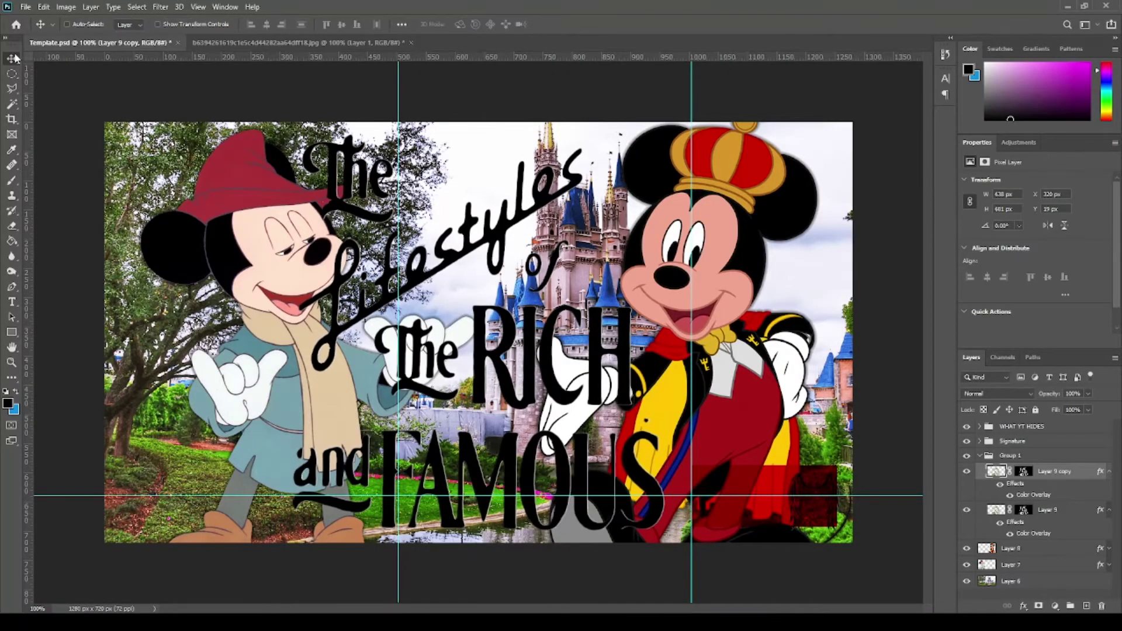
- Stack the white title above its black copy and add a black Stroke effect to both layers
left_click_drag(1003, 516, 1014, 463)
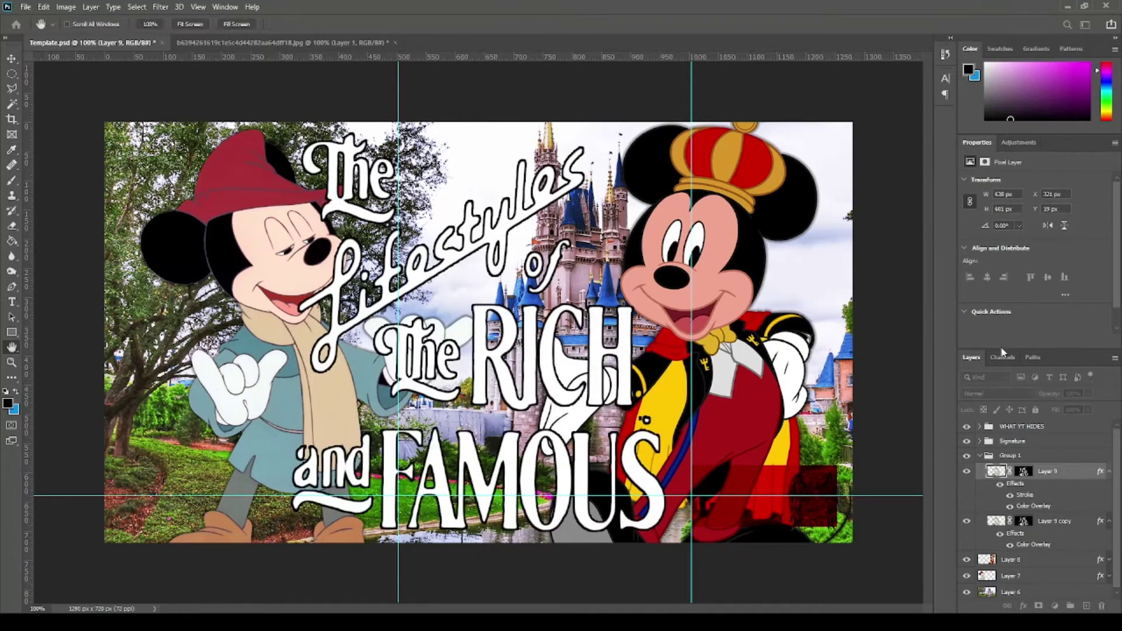
left_click(1052, 521)
key("i")
key("v")
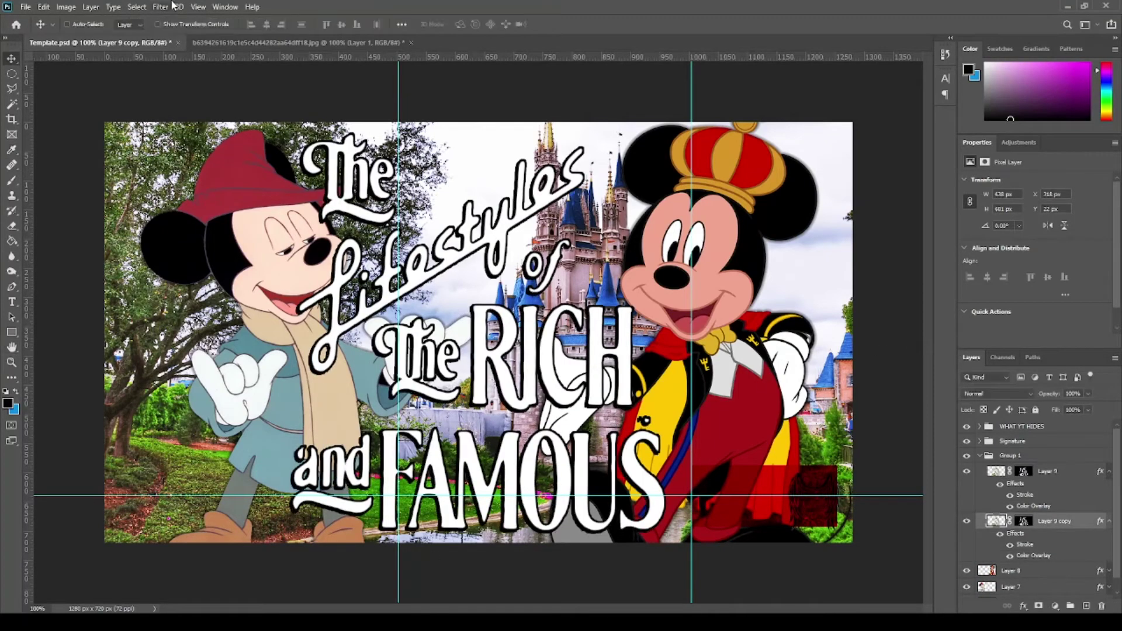
- Try scaling the title group to 480 px wide between the two Mickeys
key("ctrl+minus")
key("ctrl+t")
left_click_drag(478, 433, 481, 356)
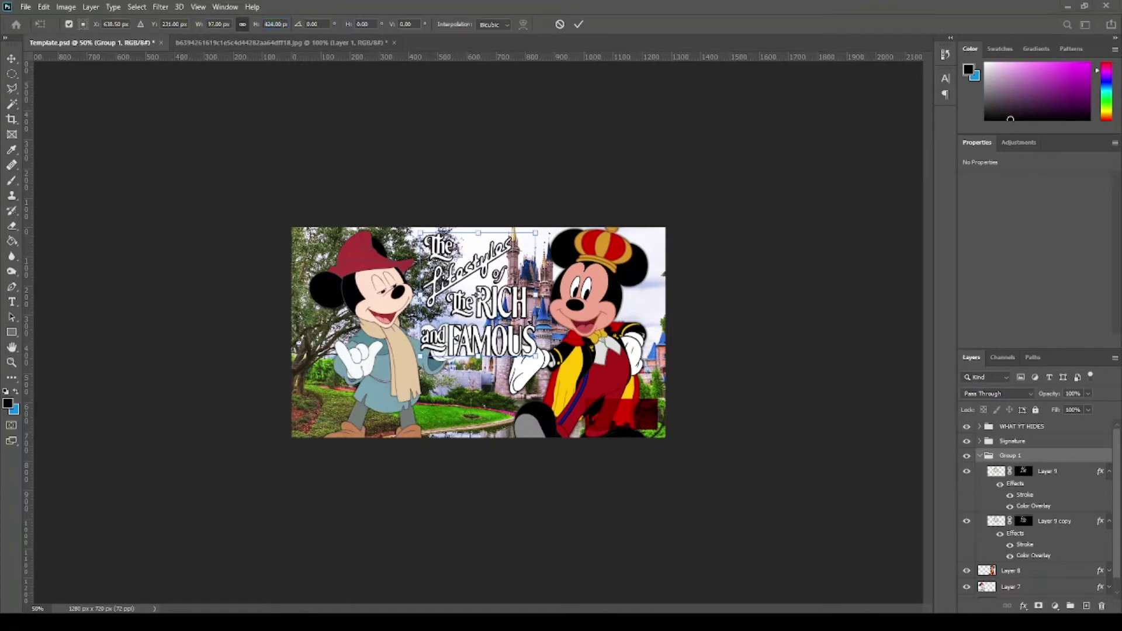
key("ctrl+z")
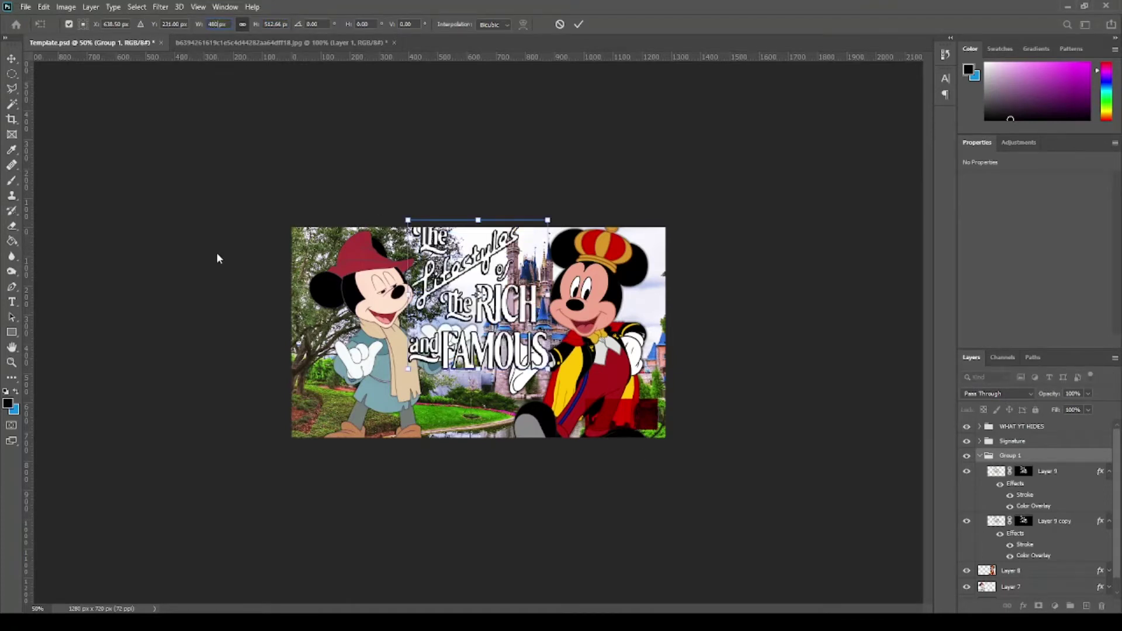
key("Escape")
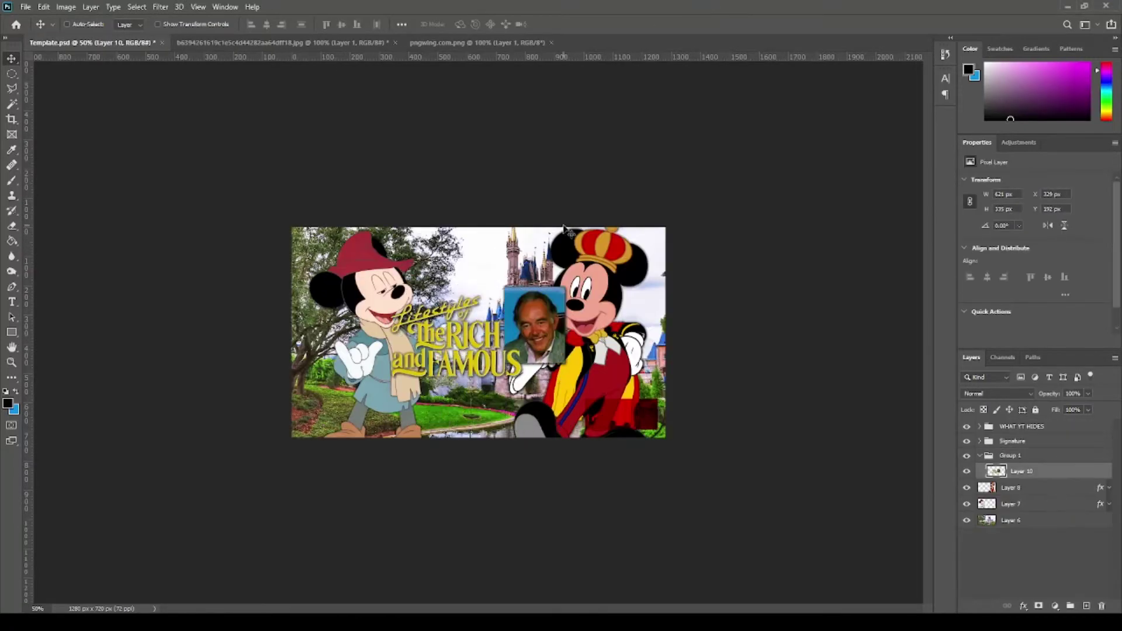
- Move the replacement Lifestyles of the Rich and Famous logo to the upper middle of the image and scale it to 465 × 251 px
key("ctrl+z")
key("ctrl+z")
key("ctrl+z")
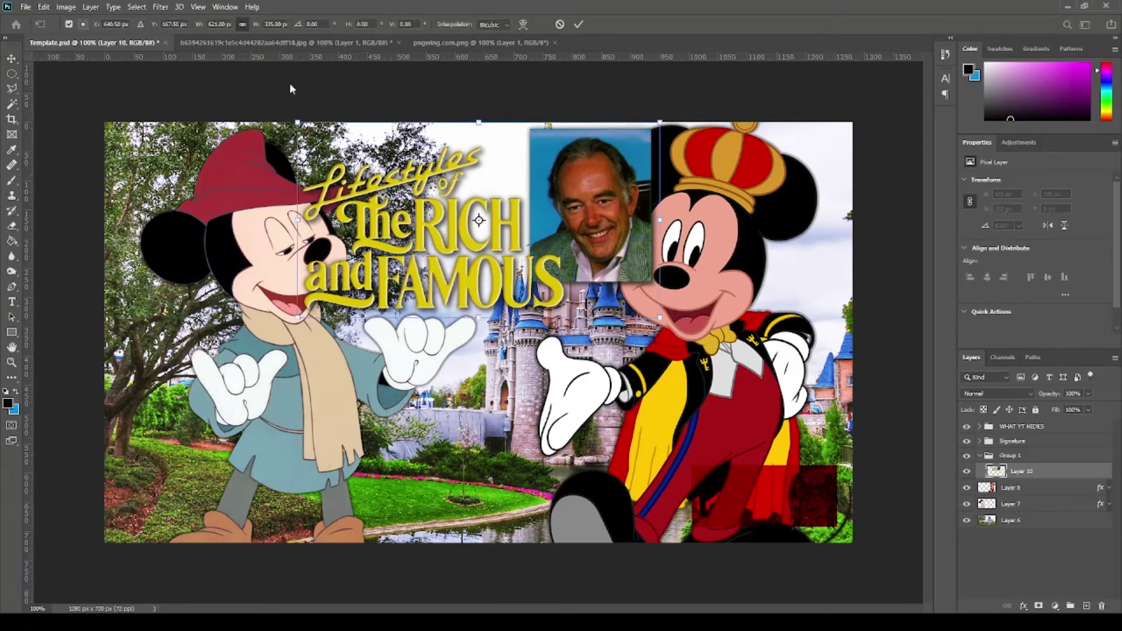
key("shift+Down")
key("shift+Down")
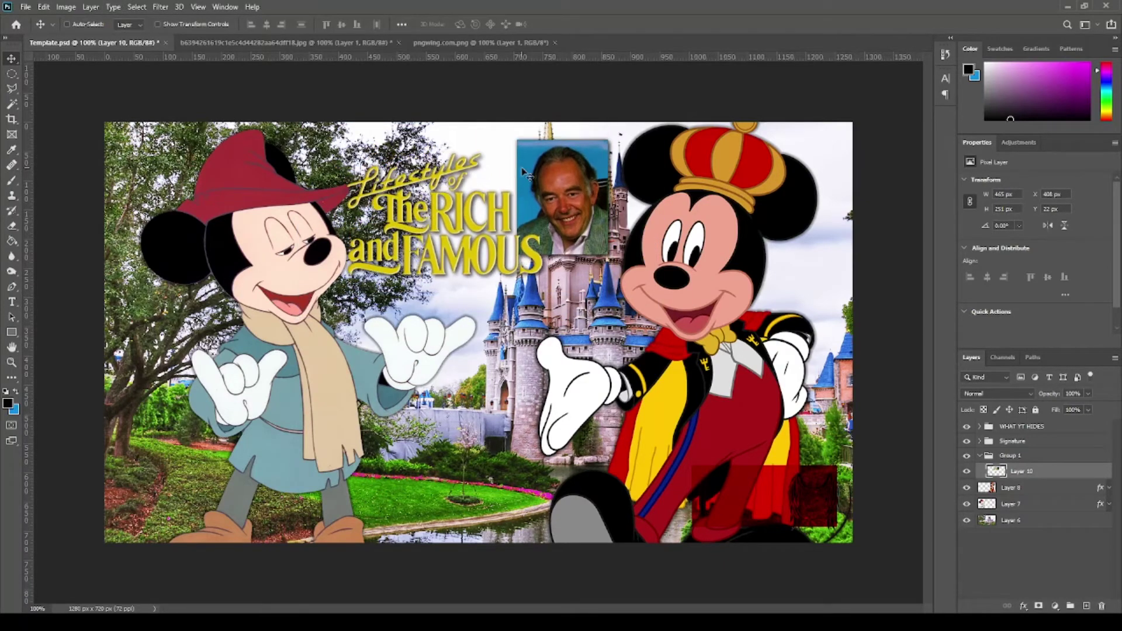
- Shift the two Mickeys slightly outward and back the logo with a duplicate carrying a black Stroke and Color Overlay
key("ctrl+j")
key("ctrl+minus")
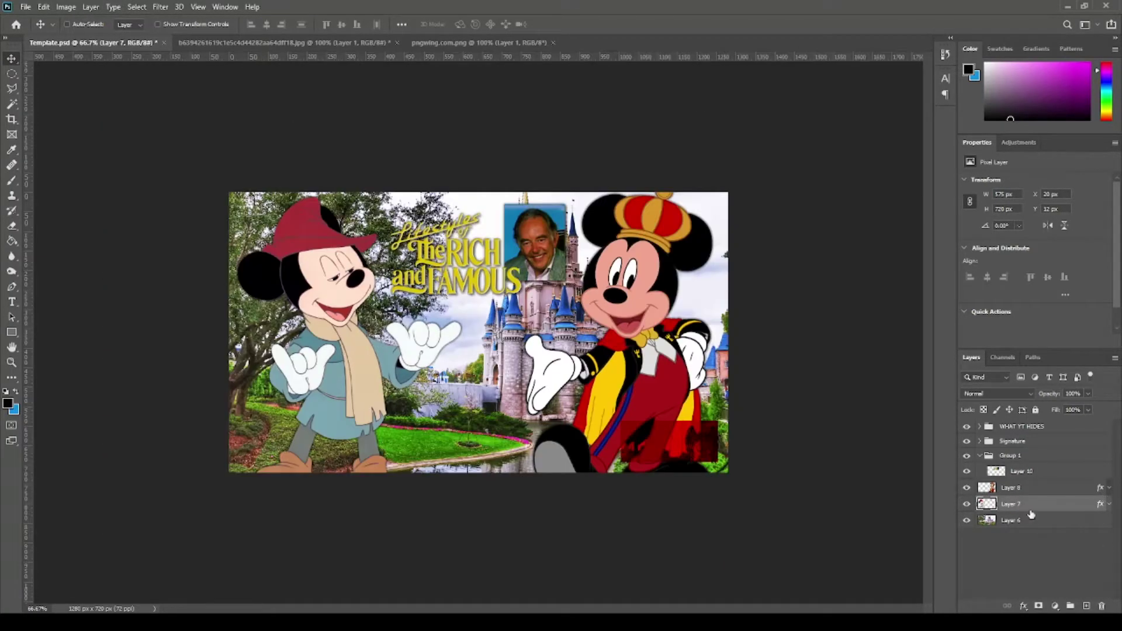
key("h")
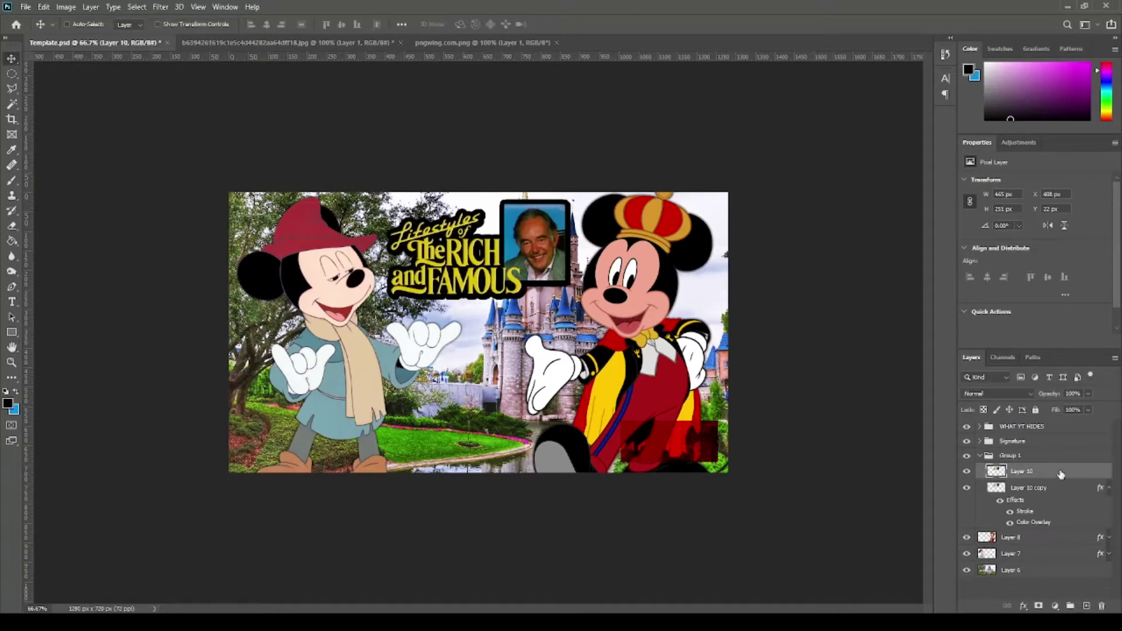
key("h")
key("alt+bracketleft")
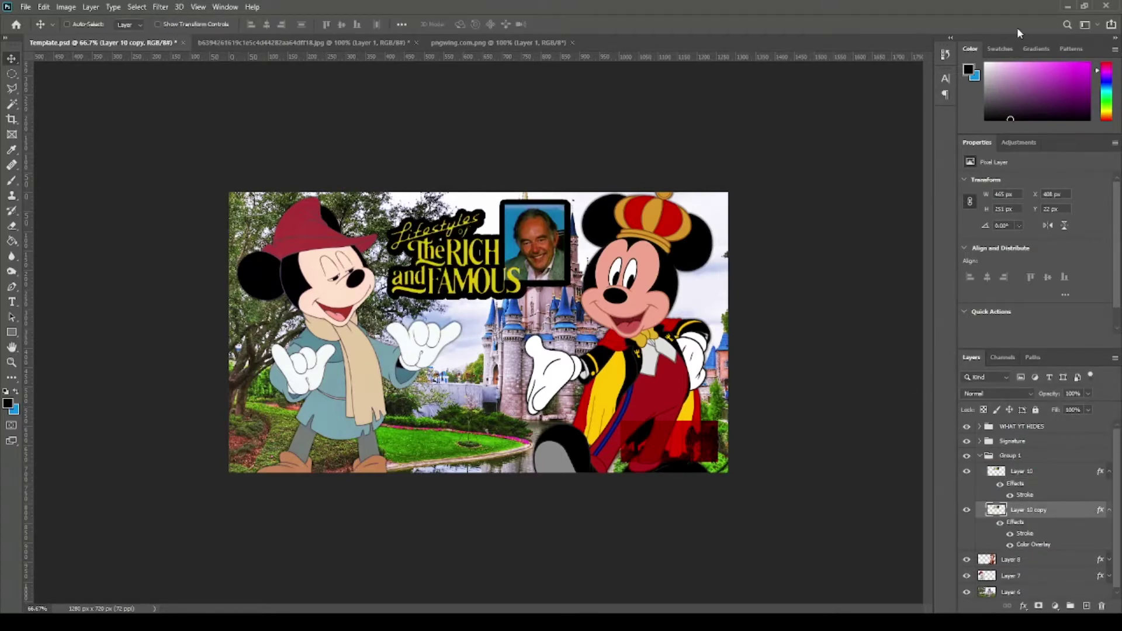
- Remove the Stroke from the upper logo layer and trim the copy beneath it to 449 × 233 px
key("ctrl+z")
key("ctrl+z")
key("v")
key("ctrl+1")
left_click(1000, 521)
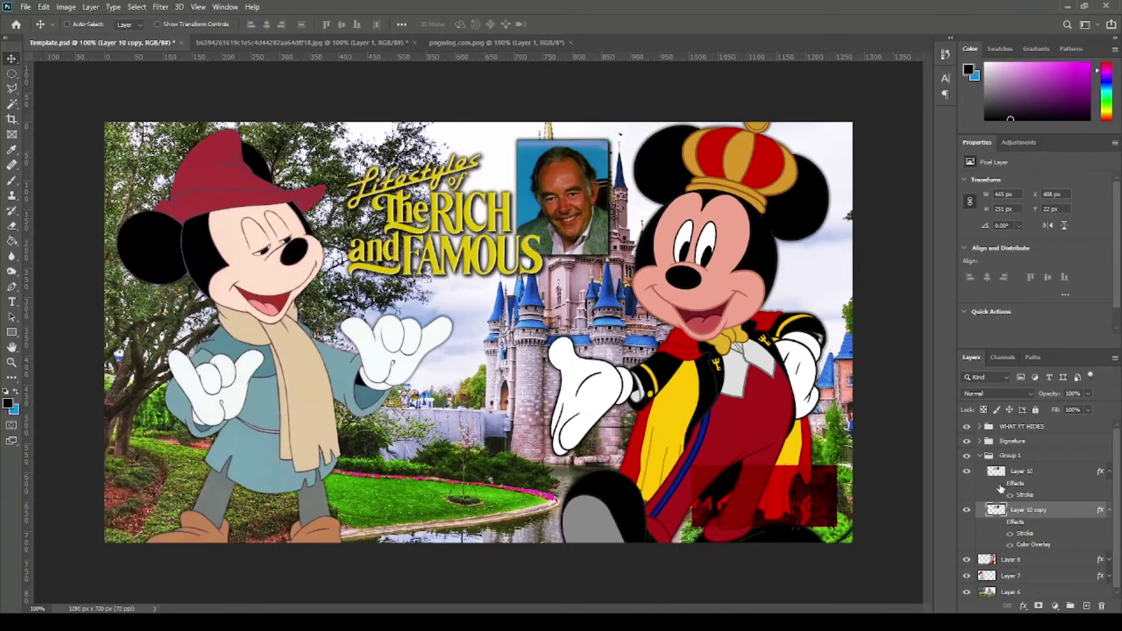
left_click(1021, 497)
left_click(11, 74)
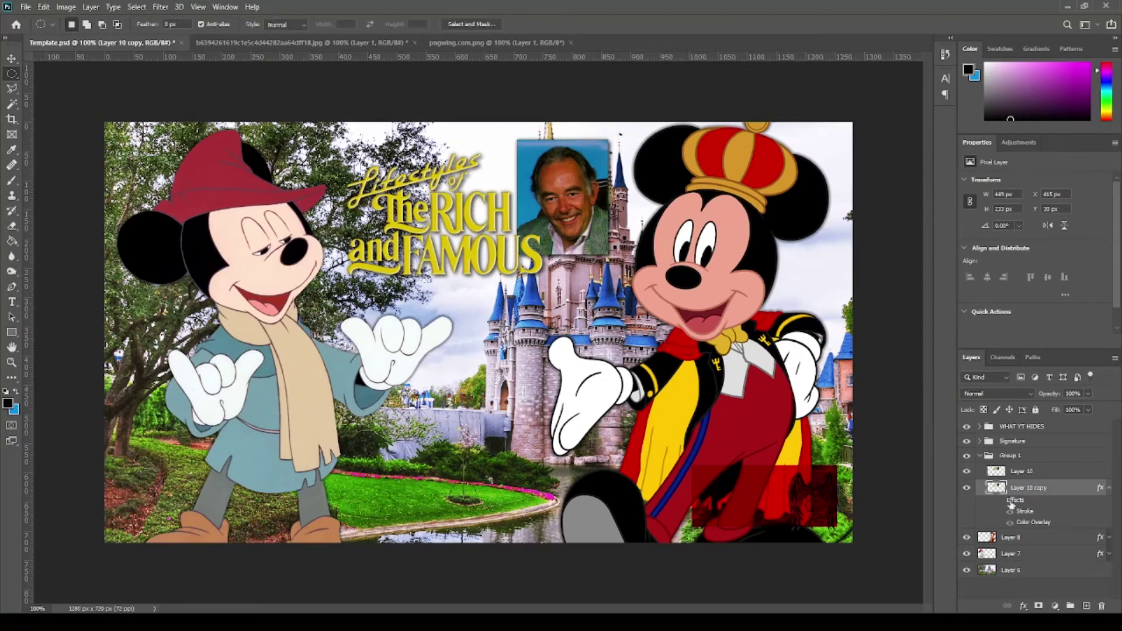
- Show the logo copy's effects again and offset it beneath the logo as a black drop shadow
key("v")
key("ctrl+0")
left_click(1013, 455)
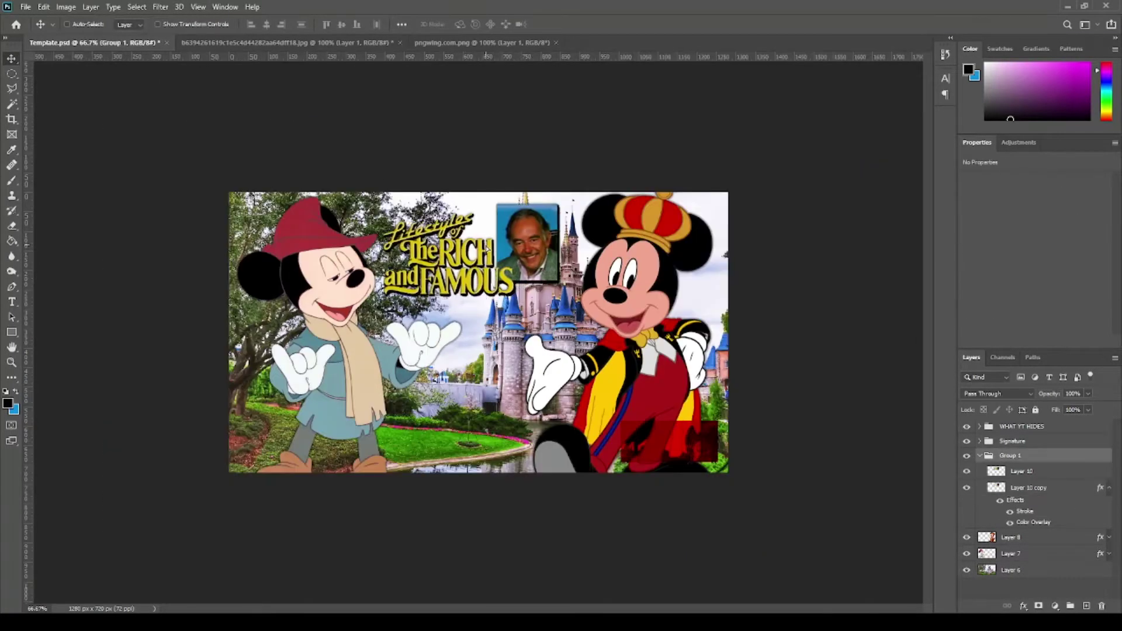
key("ctrl+1")
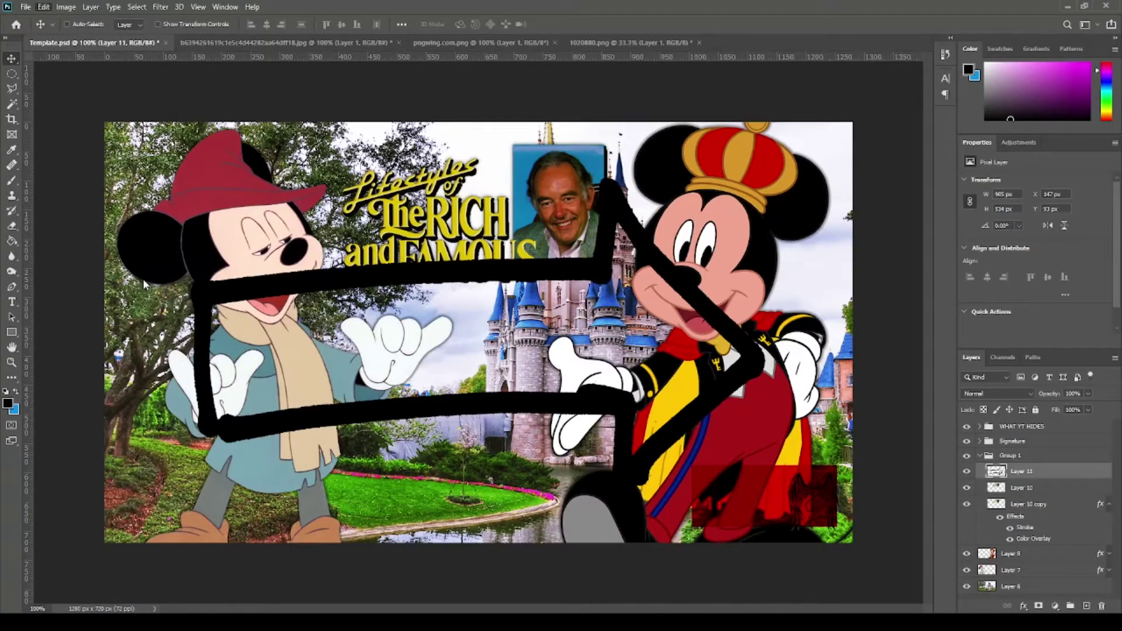
- Scale the hand-drawn black arrow to 493 × 267 px and place it between the two Mickeys
type("25")
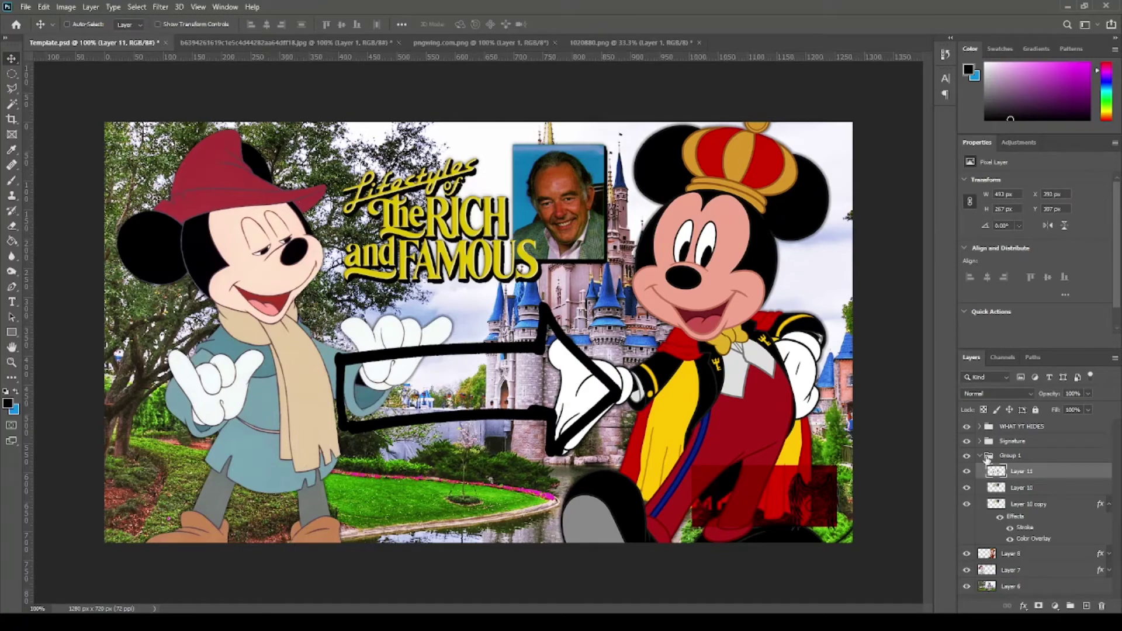
left_click(985, 457)
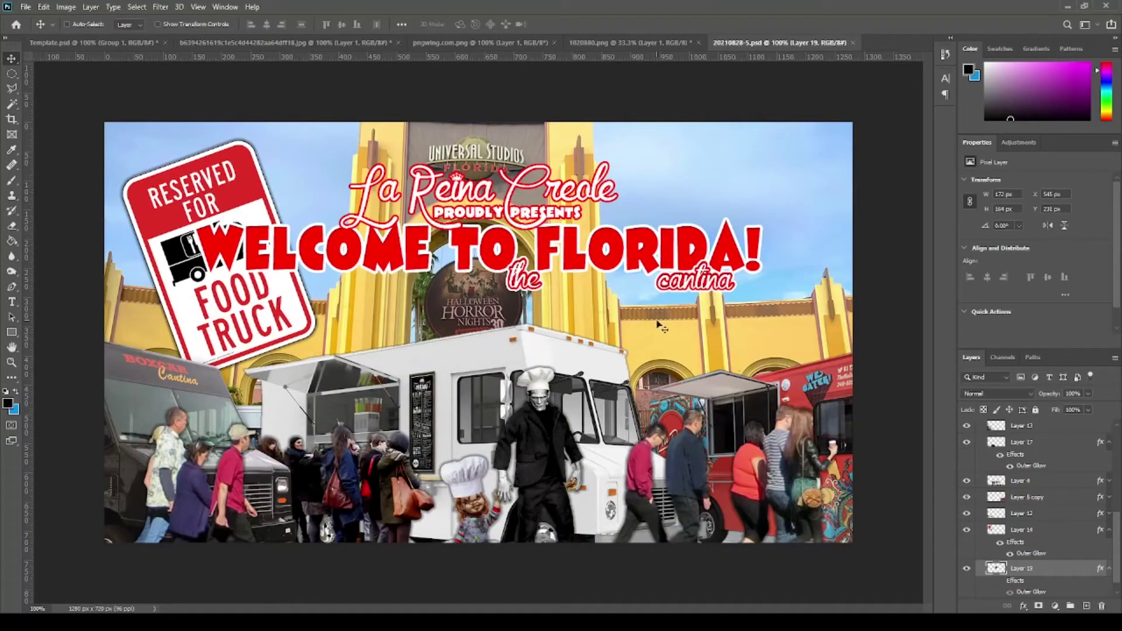
- Copy the TEXT group with the La Reina Creole and Welcome to Florida! lettering from 20210828-5.psd into Template.psd
left_click(1049, 476)
left_click(1029, 430)
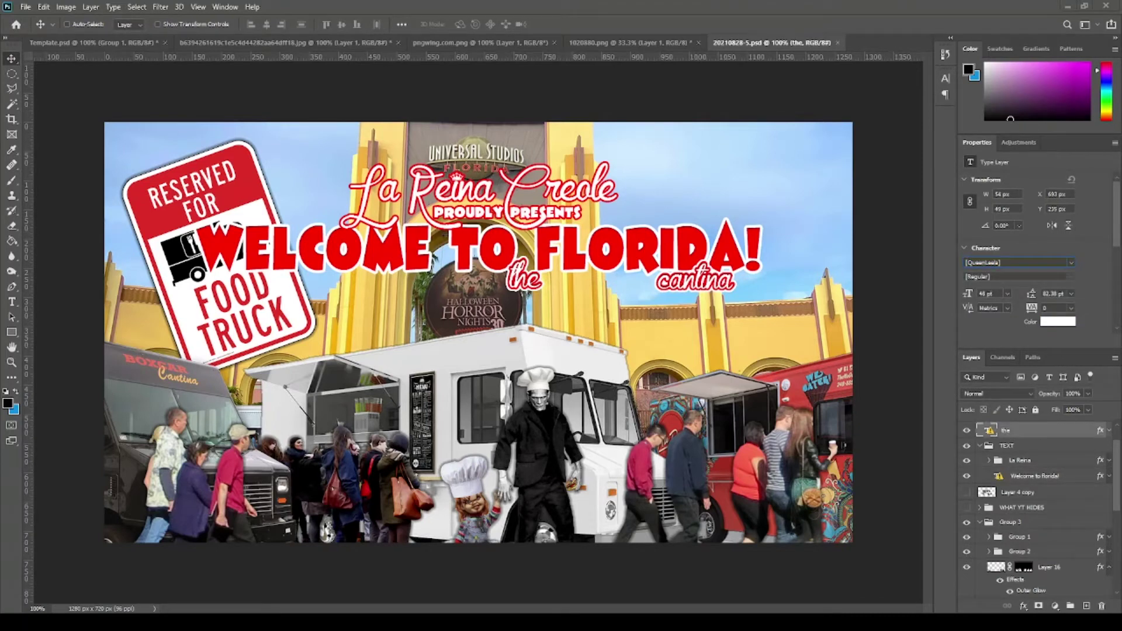
left_click(1040, 475)
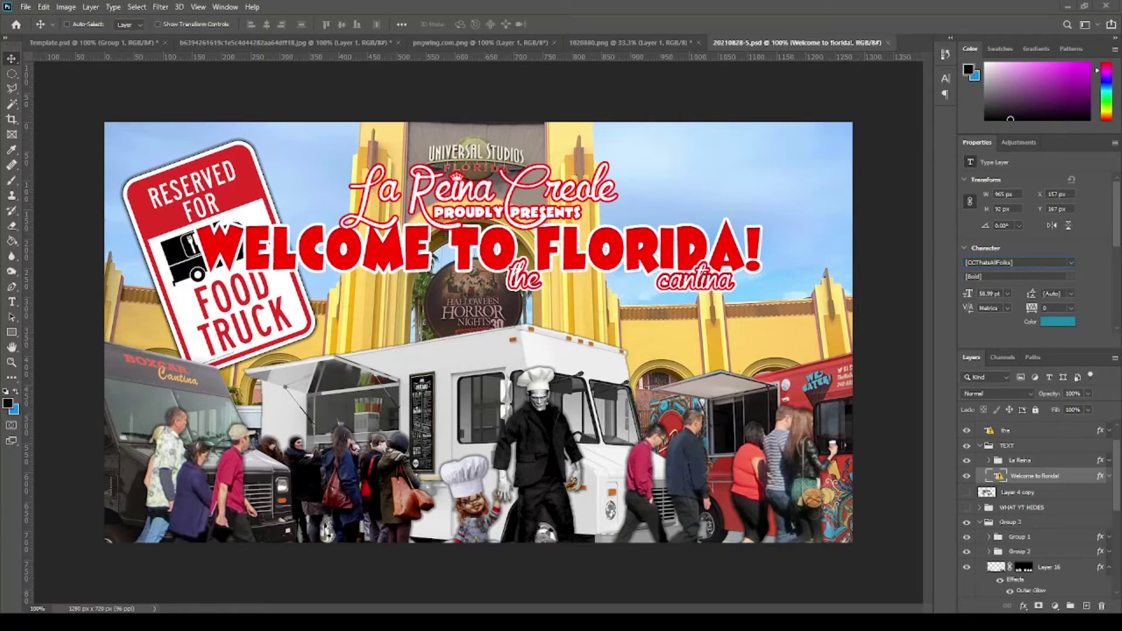
scroll(1019, 434, "up", 1)
left_click(1017, 478)
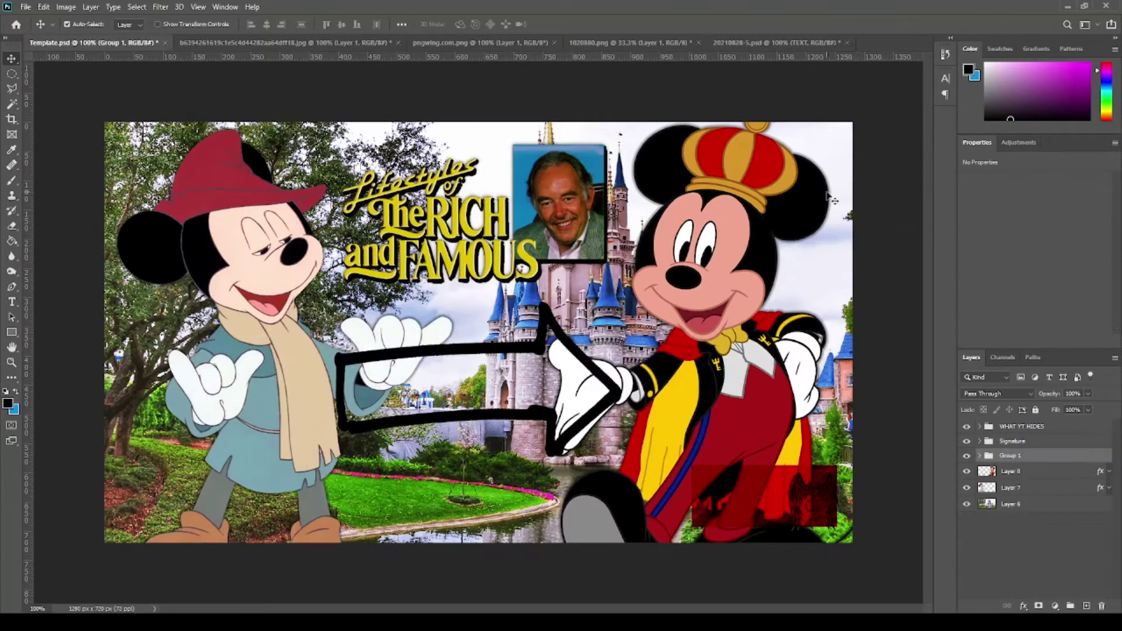
left_click(1029, 491)
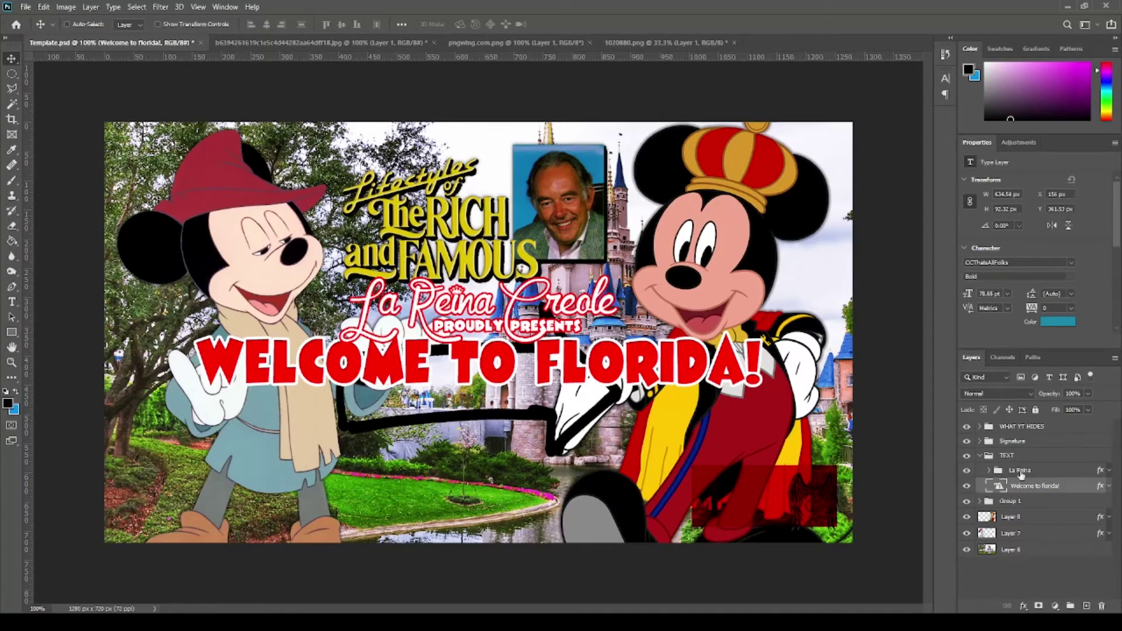
- Add guides through the canvas centre and lower the TEXT group to just beneath the horizontal guide
left_click(1006, 455)
left_click(979, 455)
left_click(966, 470)
left_click_drag(879, 466, 867, 421)
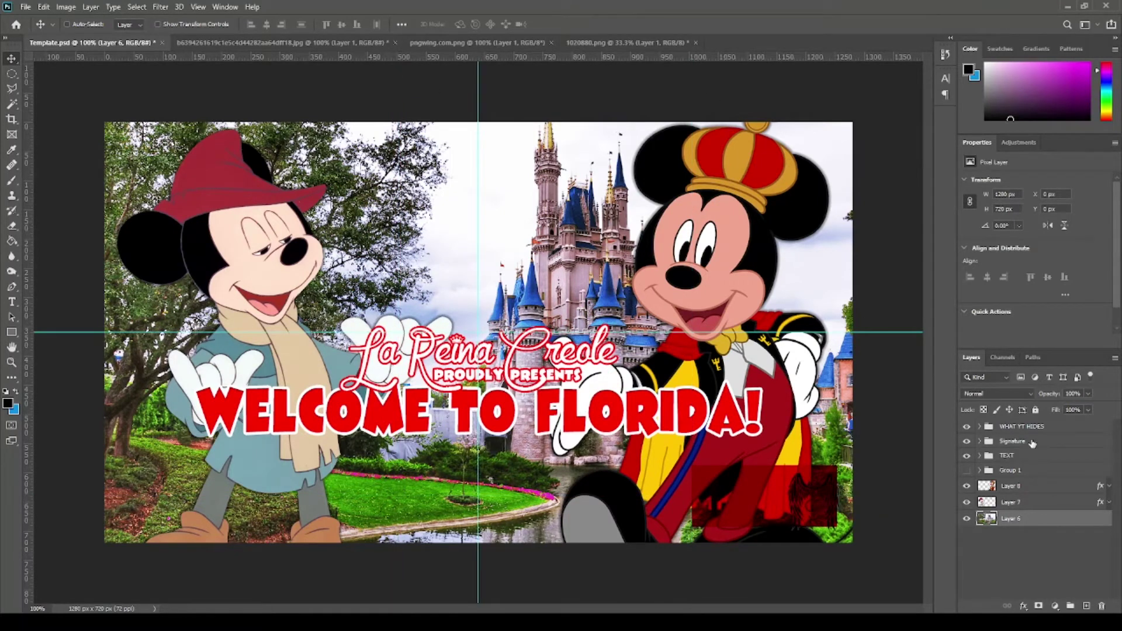
left_click(1006, 455)
left_click_drag(824, 392, 824, 399)
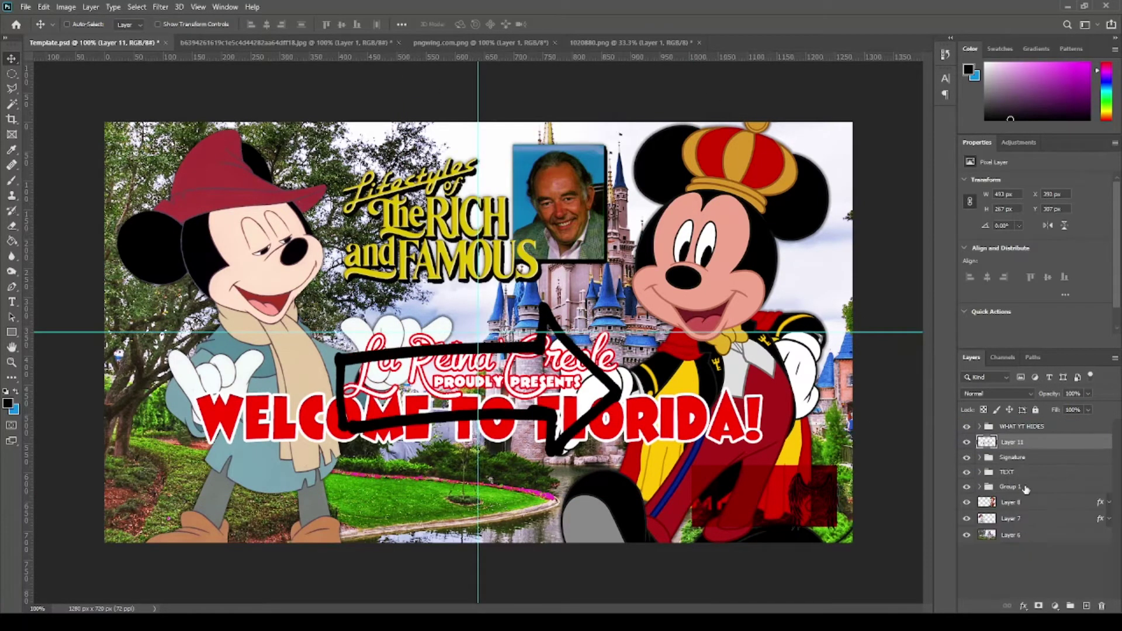
- Move the arrow below the Welcome to Florida! text and scale it to 247 × 133 px
left_click_drag(142, 161, 142, 257)
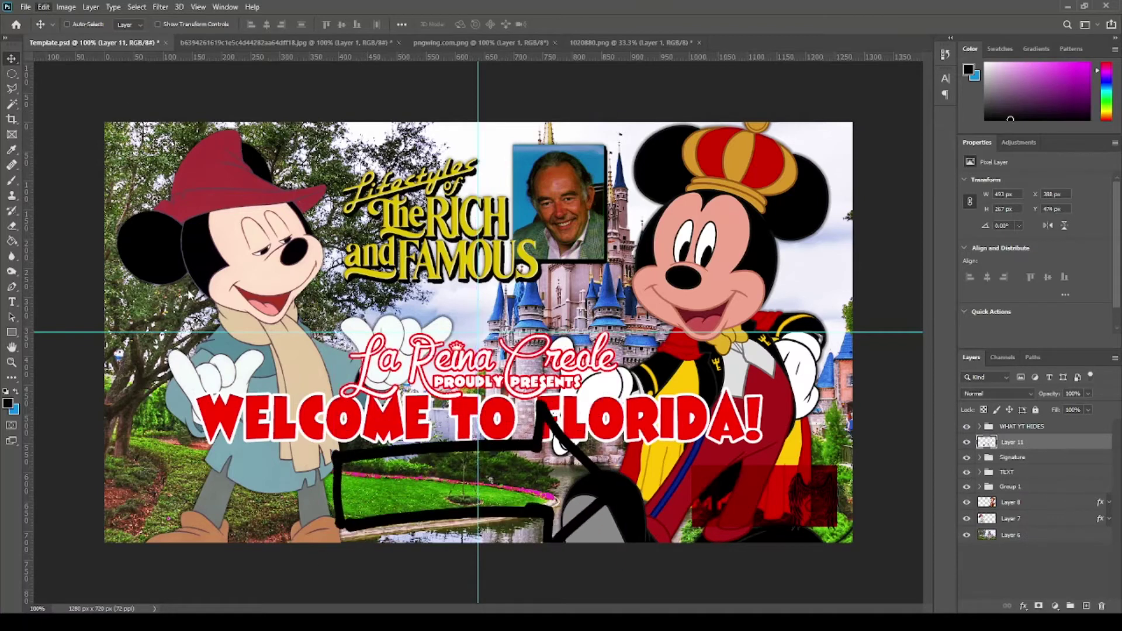
key("ctrl+t")
key("Return")
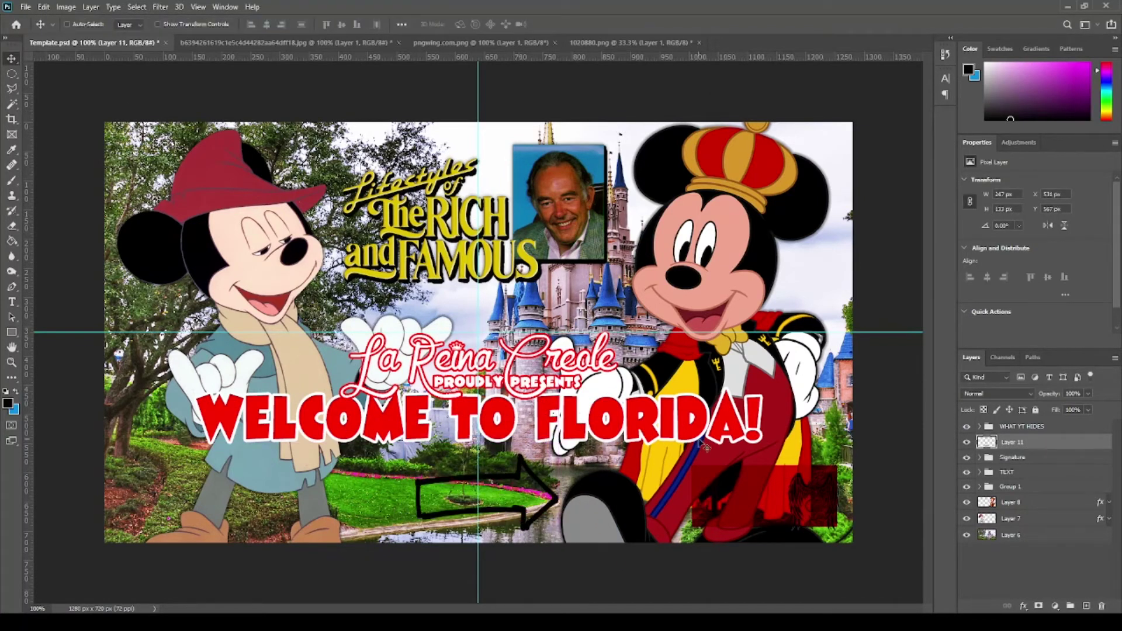
- Duplicate the Welcome to Florida! text layer and change the copy's text to "from pauper to prince"
left_click(979, 472)
double_click(996, 547)
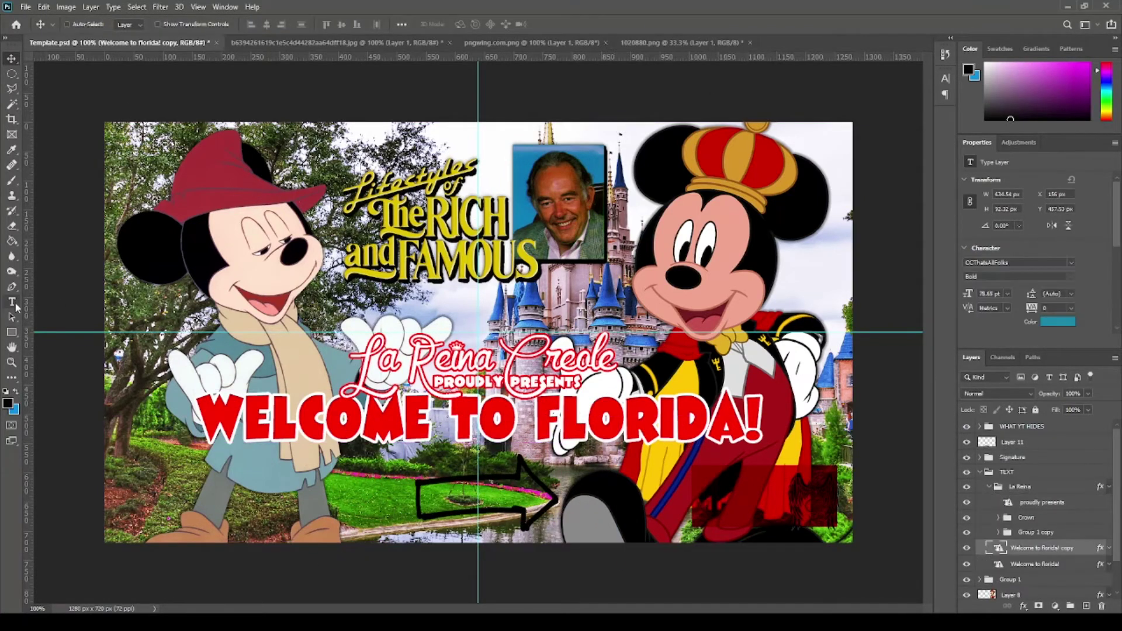
type("from pauper to prince")
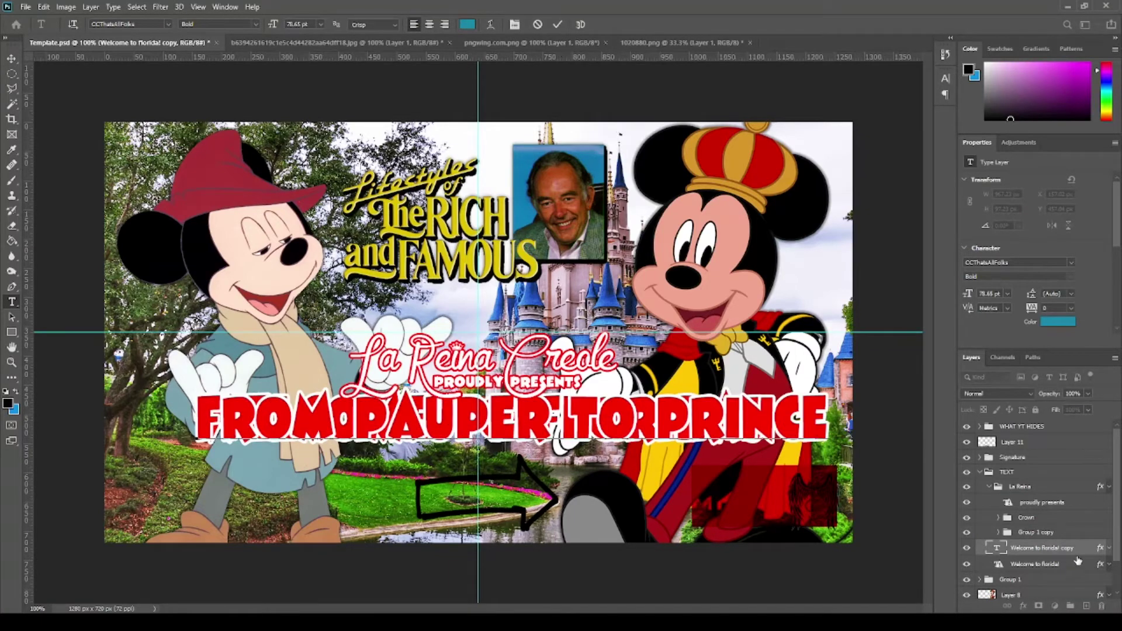
key("ctrl+Return")
- Scale down the "from pauper to prince" text and place it directly beneath the Welcome to Florida! line
left_click(1026, 565)
key("ctrl+t")
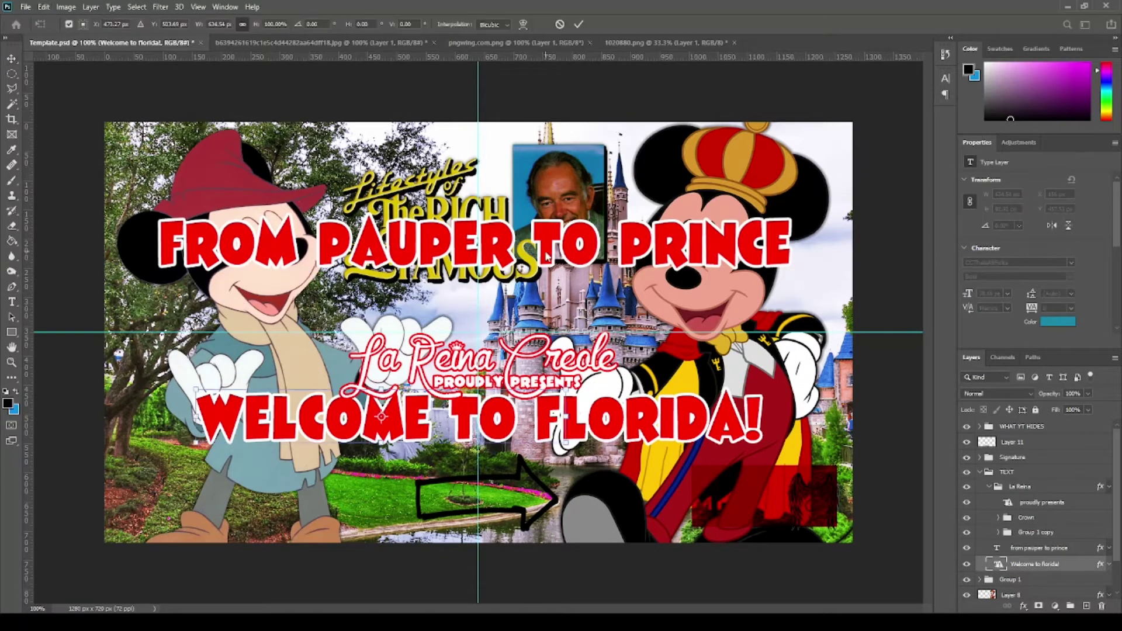
left_click(1035, 548)
key("ctrl+t")
left_click_drag(794, 211, 657, 227)
left_click_drag(473, 242, 486, 459)
- Add vertical guides at both ends of the Welcome to Florida! line and enlarge "from pauper to prince" to about 965 px wide
left_click(1034, 564)
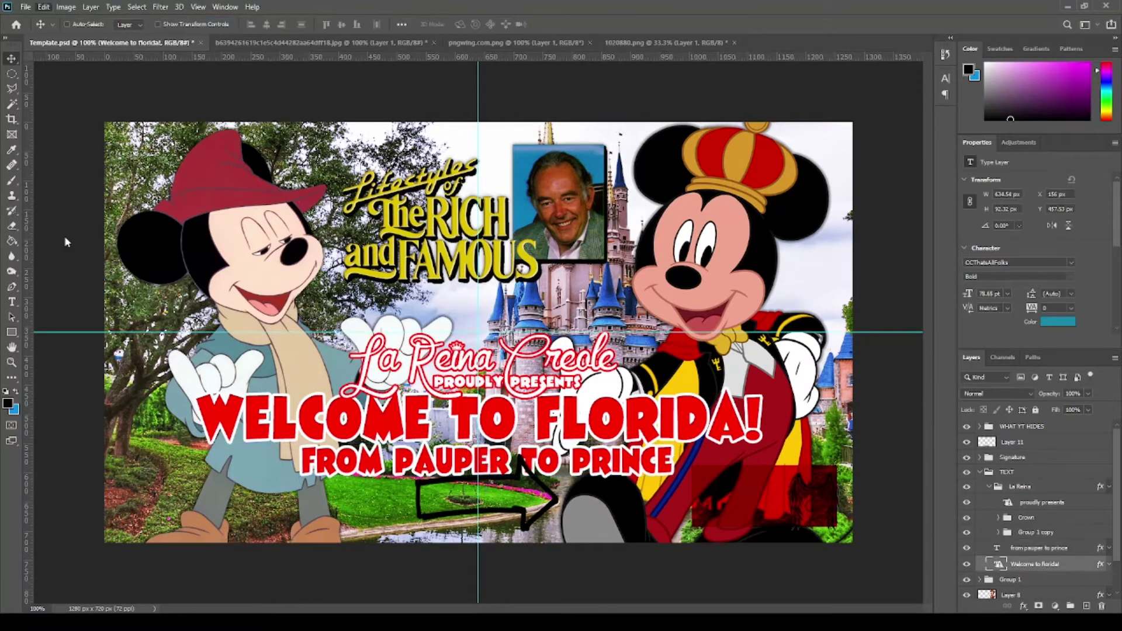
left_click_drag(26, 257, 759, 257)
key("m")
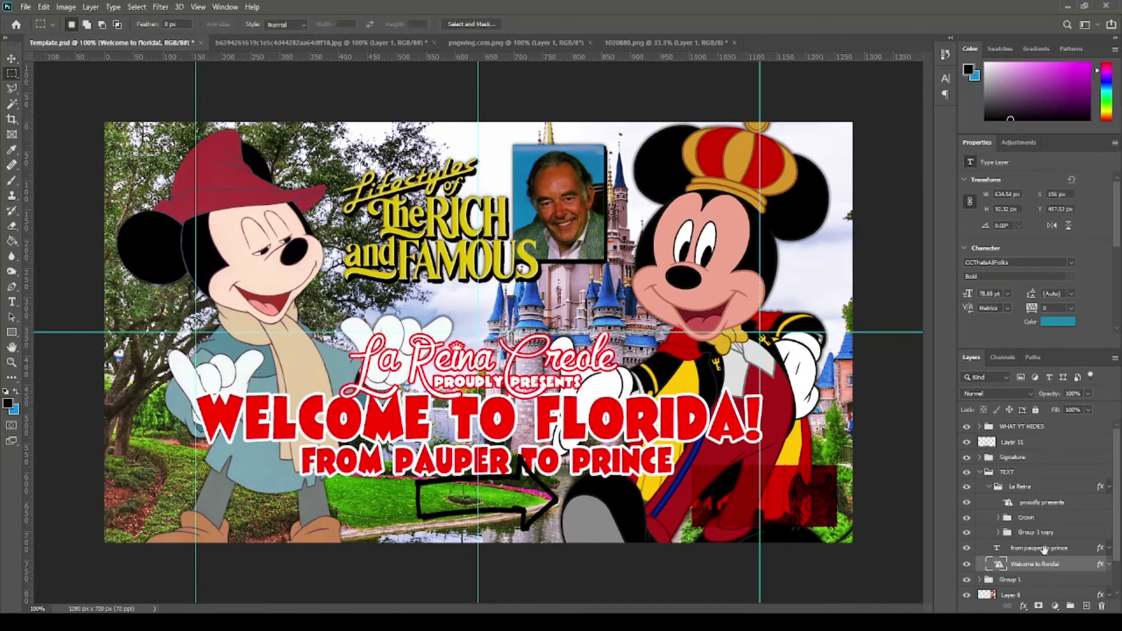
left_click(1043, 549)
key("ctrl+t")
left_click_drag(673, 476, 768, 483)
key("Return")
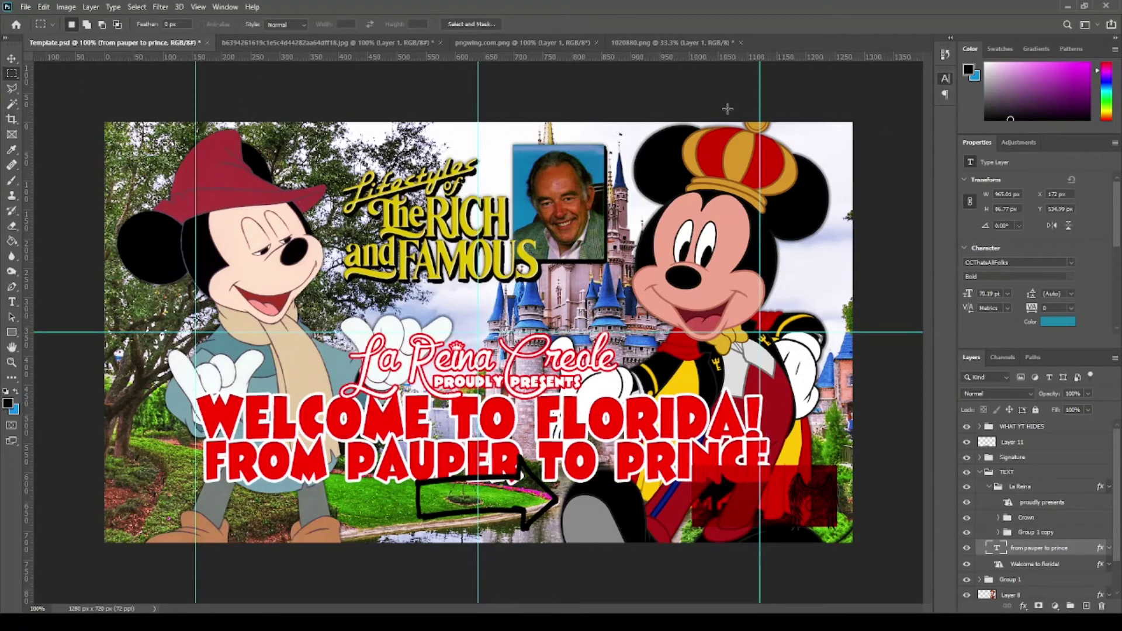
- Undo the enlargement of the "from pauper to prince" text and place it centered beneath the Welcome to Florida! line
key("ctrl+z")
key("v")
left_click_drag(504, 426, 637, 427)
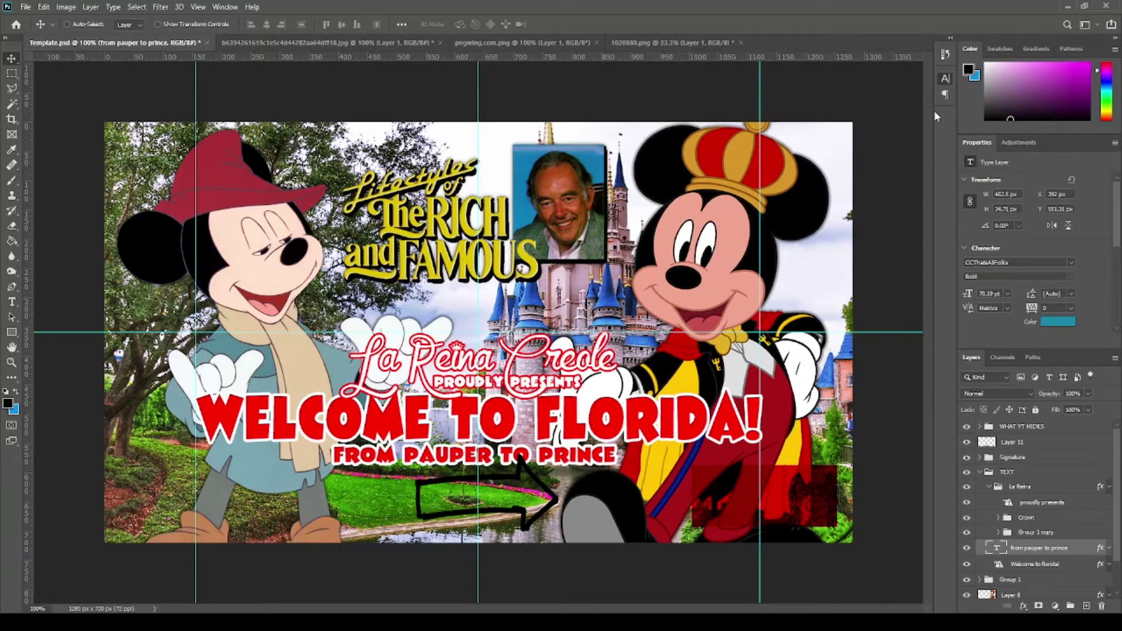
key("space")
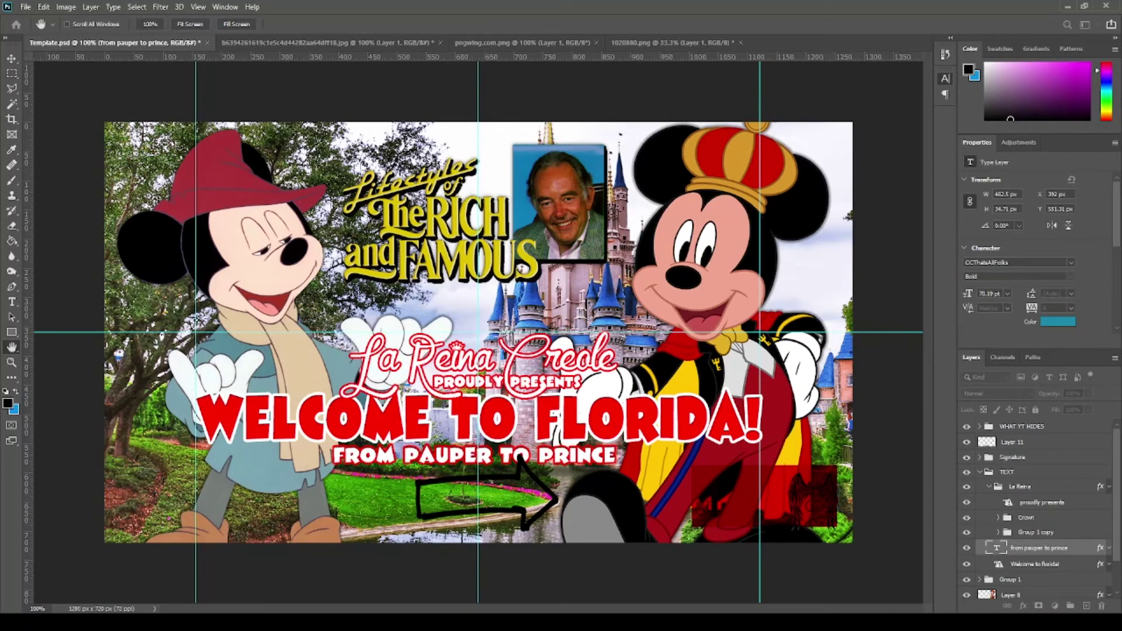
- Invert the arrow on Layer 11 to white and move its layer directly beneath the TEXT group
left_click(979, 472)
left_click(1029, 442)
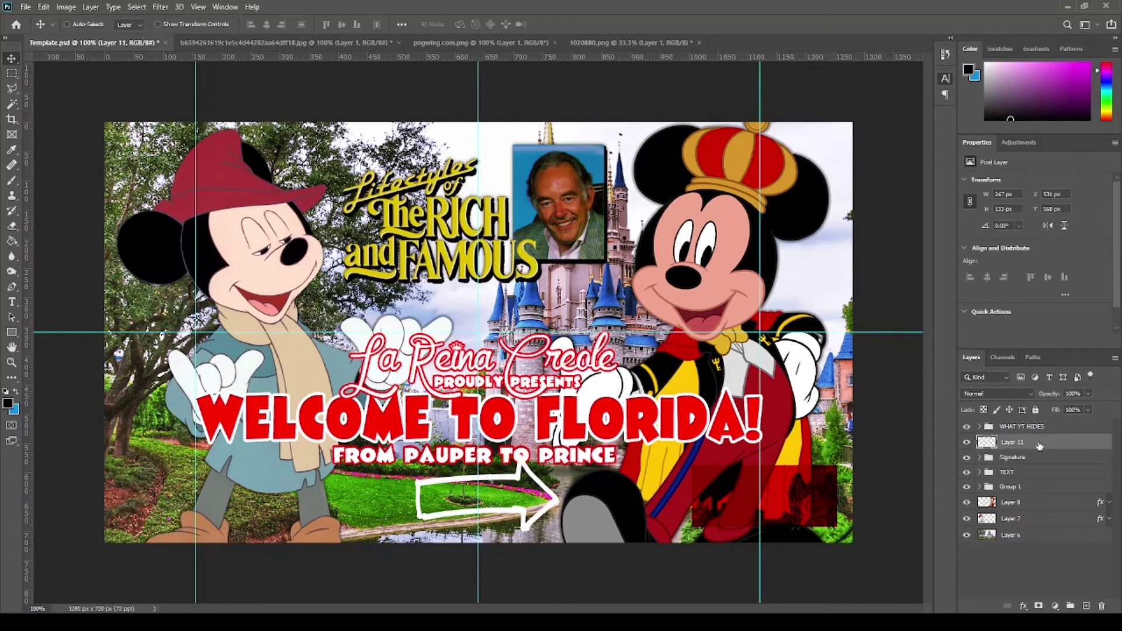
key("ctrl+bracketleft")
key("ctrl+bracketleft")
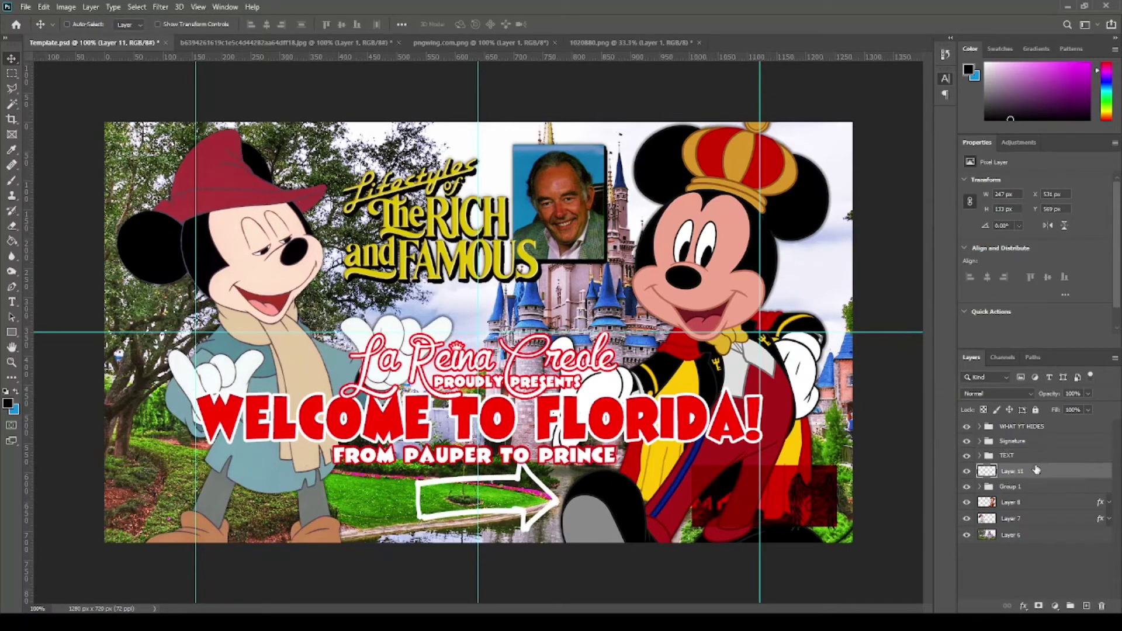
- Duplicate the arrow layer and place the copy beneath the original
key("ctrl+j")
key("space")
key("ctrl+i")
key("alt+bracketleft")
key("ctrl+bracketright")
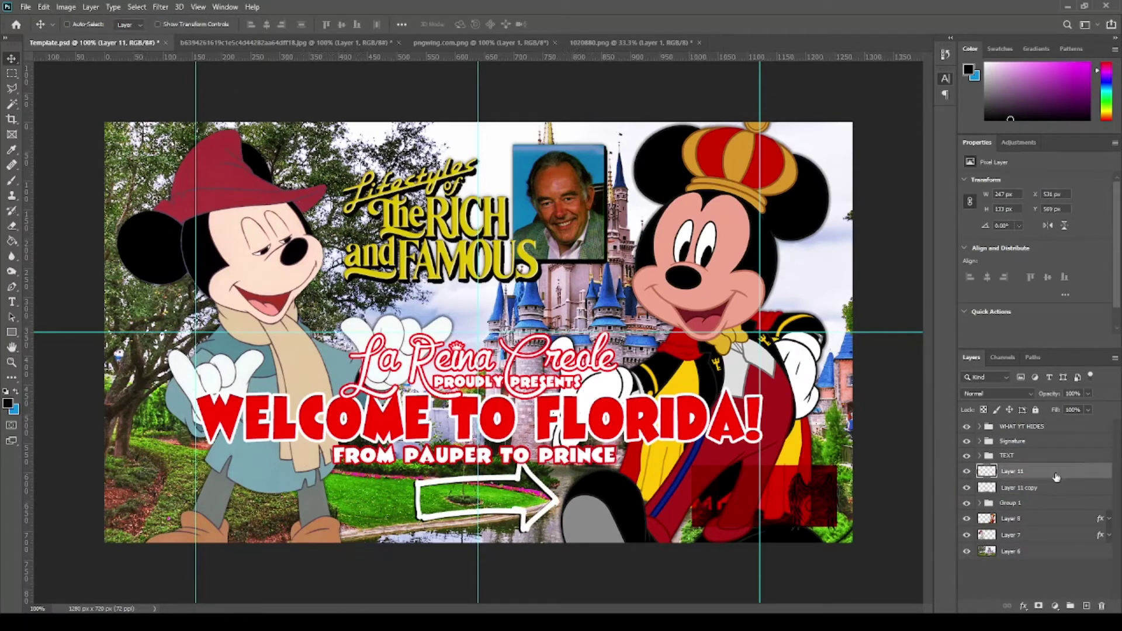
- Add a stroke to both arrow layers and hide the guides
key("space")
key("alt+bracketleft")
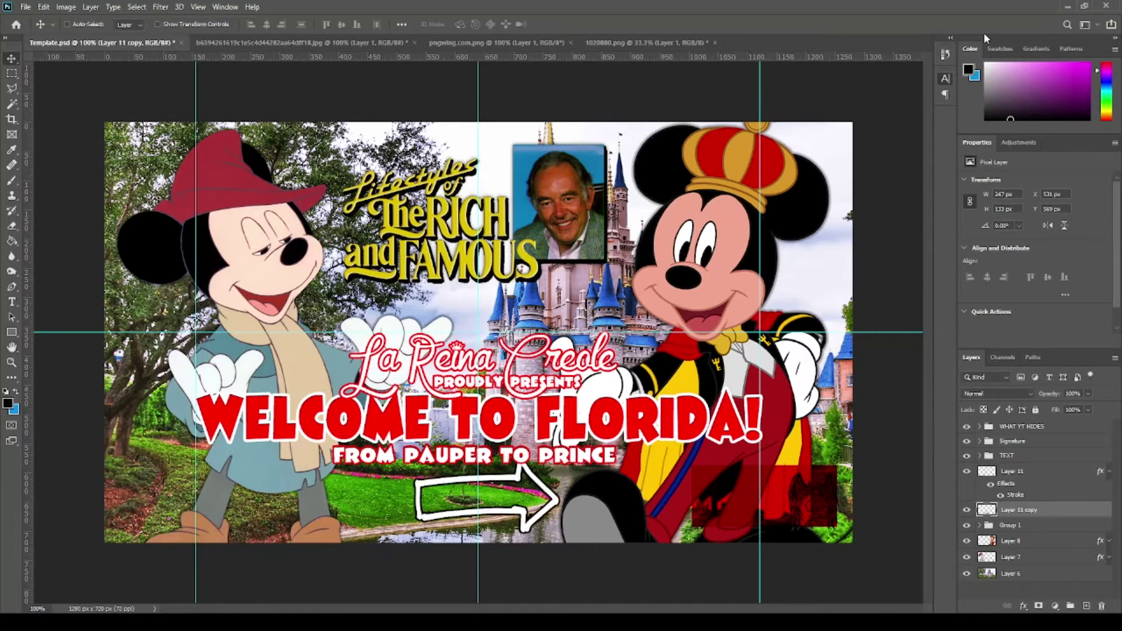
key("ctrl+semicolon")
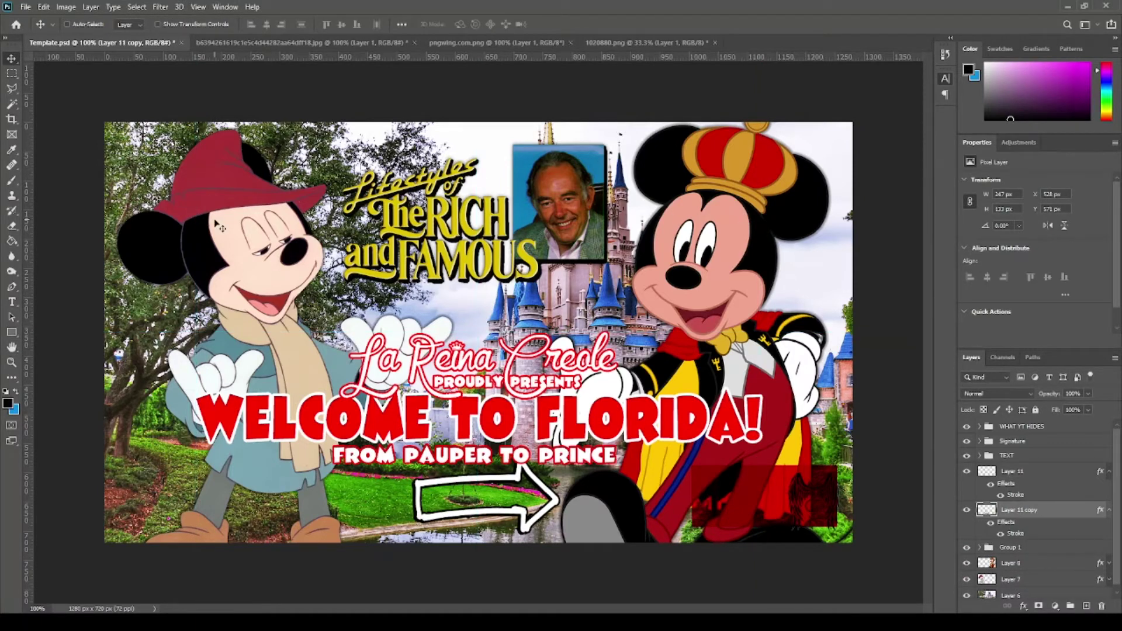
- Move both arrow layers up about 70 px so they sit behind the title text
left_click(1031, 473, "ctrl")
key("shift+Up")
key("shift+Up")
key("shift+Up")
key("shift+Up")
key("shift+Up")
key("shift+Up")
key("shift+Up")
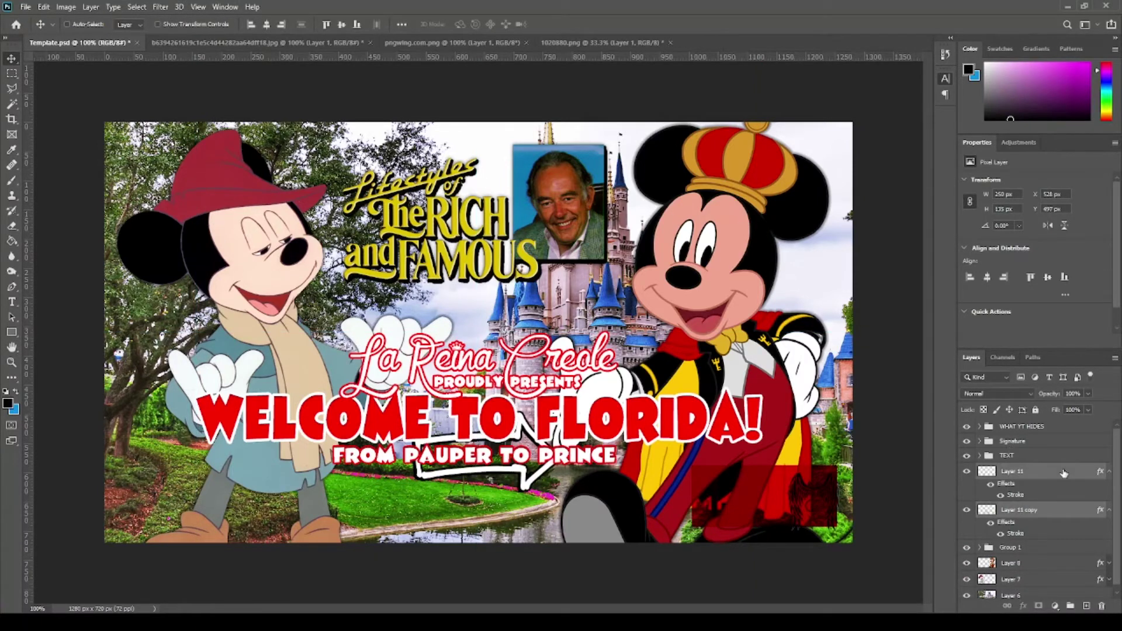
- Add a color overlay to the arrow copy and make the arrow's outline red
left_click(1037, 474)
key("alt+bracketleft")
key("F2")
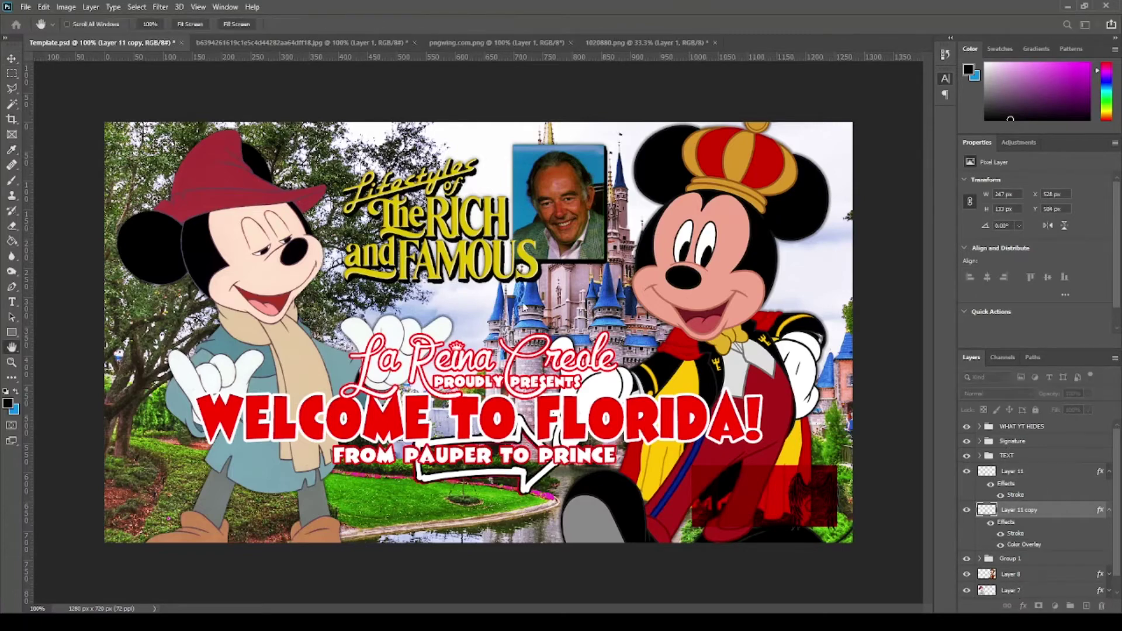
key("alt+bracketright")
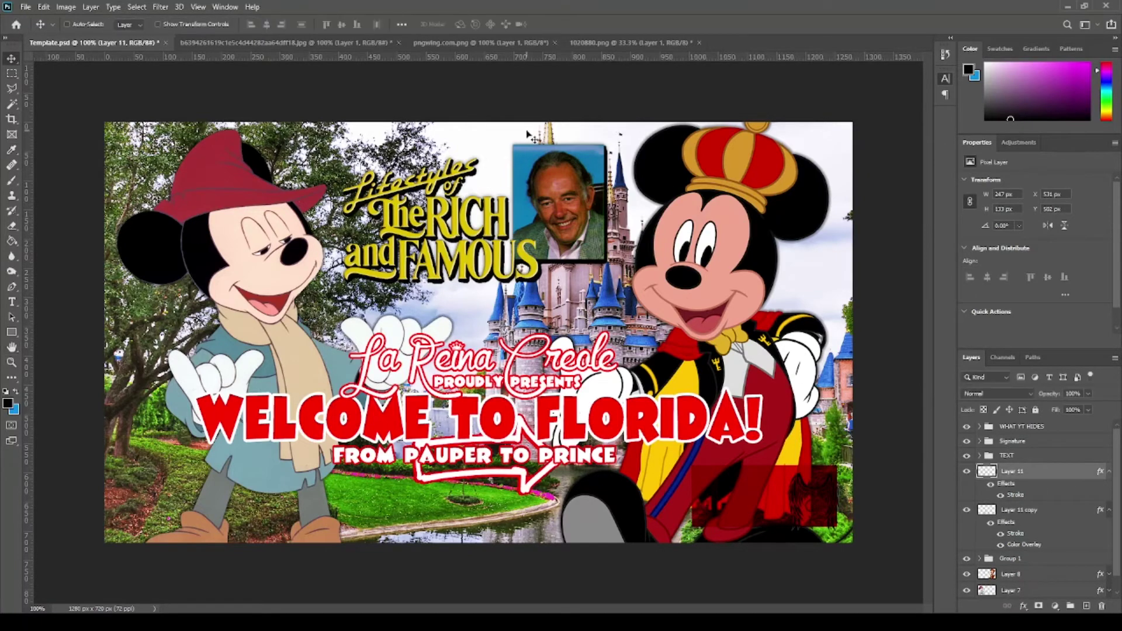
- Hide the WHAT YT HIDES group and set the Signature layer to Normal blending at 38% opacity
key("ctrl+minus")
key("ctrl+plus")
left_click(979, 441)
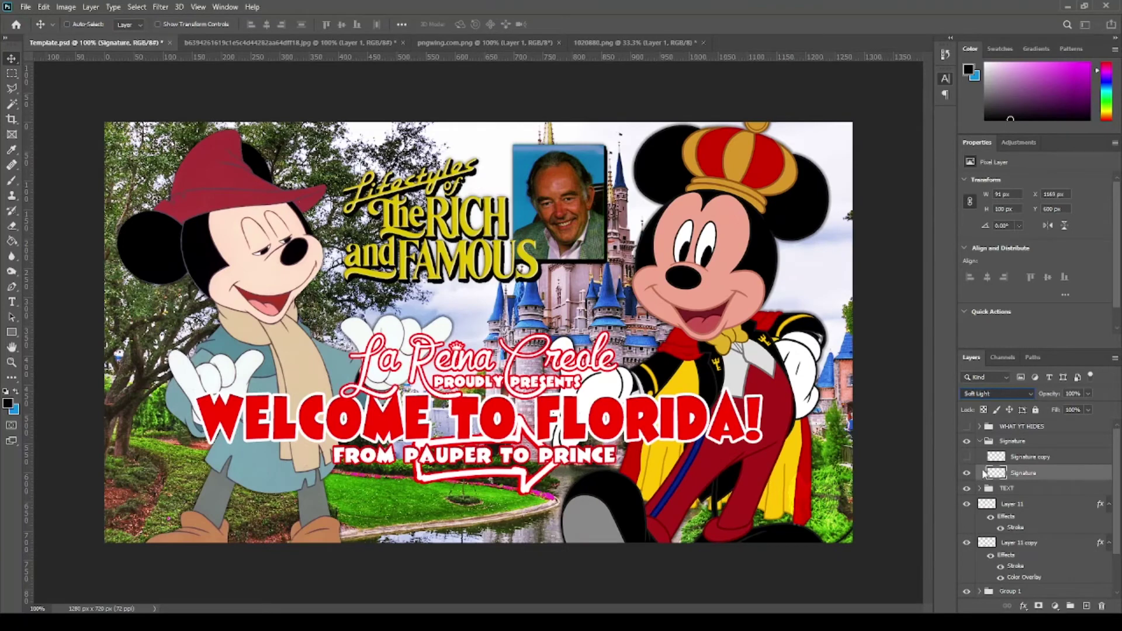
left_click(996, 457)
key("ctrl+comma")
key("alt+bracketleft")
key("ctrl+comma")
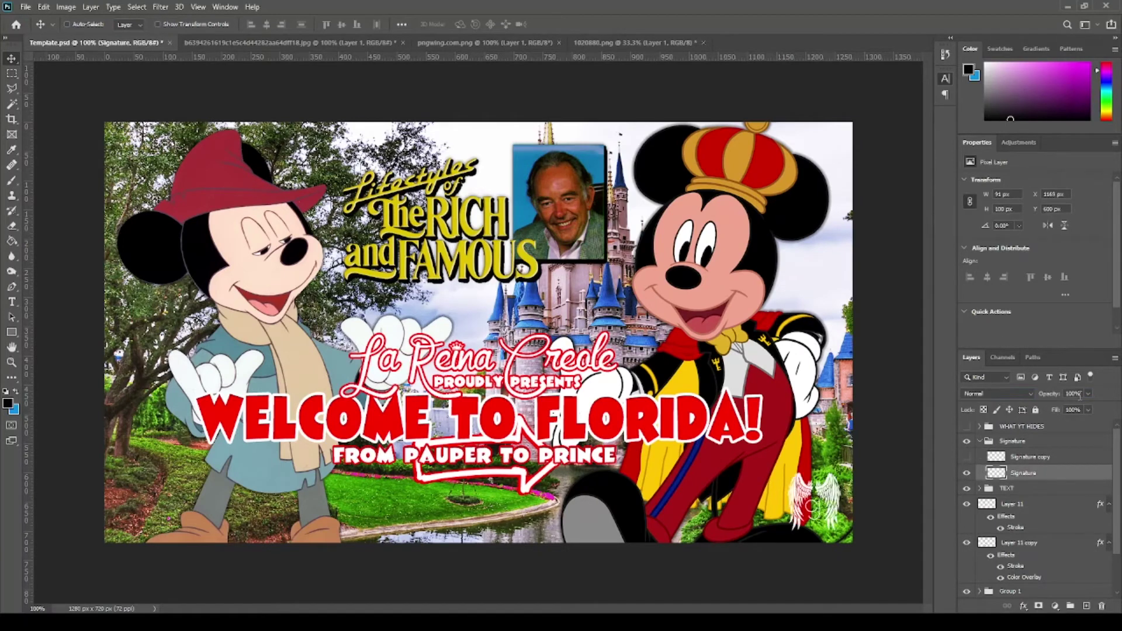
left_click(11, 75)
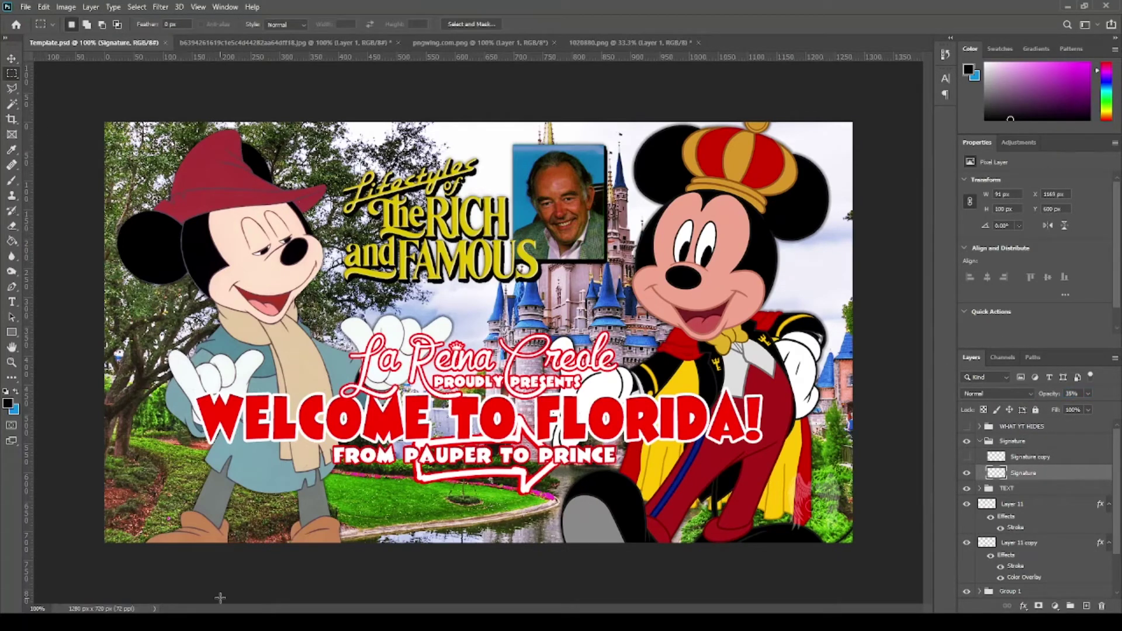
left_click(979, 440)
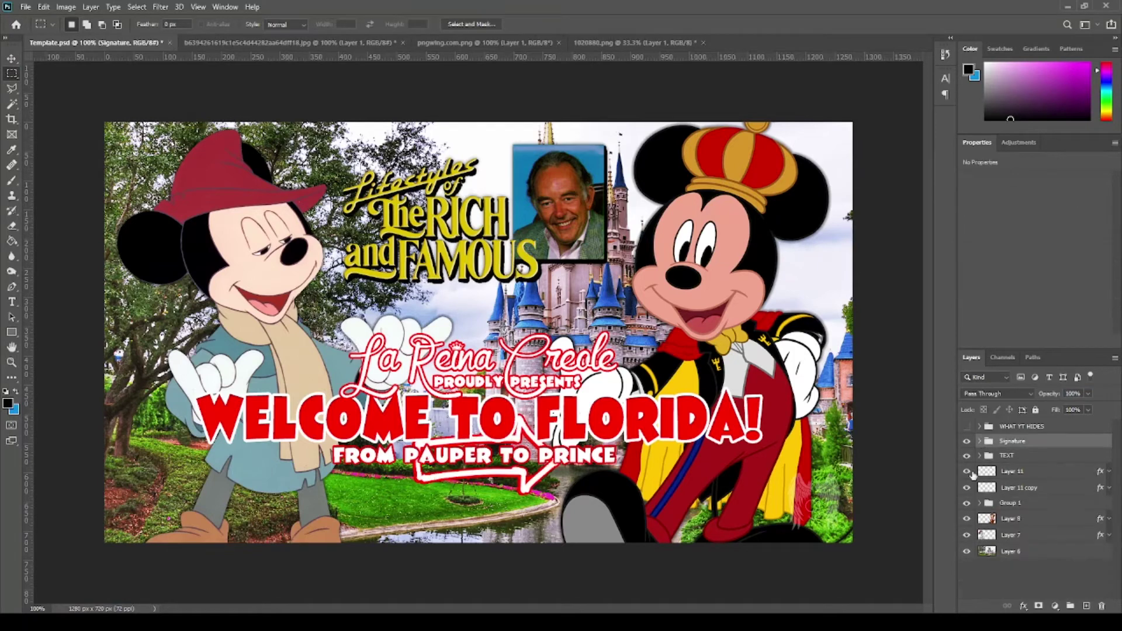
- Organize the layers into an Arrow group, a logo group named Lifestyle, and a group holding Layers 6, 7 and 8
left_click(966, 484)
left_click(966, 485)
double_click(1010, 484)
type("Lifestyle")
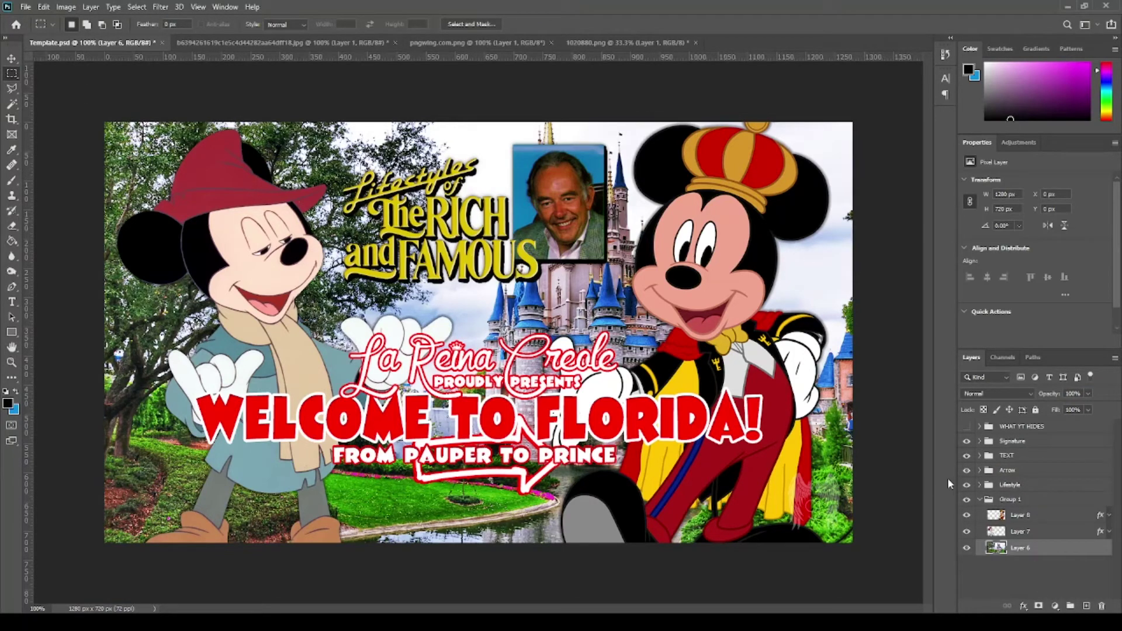
- Add Levels and Vibrance adjustment layers above Layer 8, with vibrance set to +25
left_click(1044, 516)
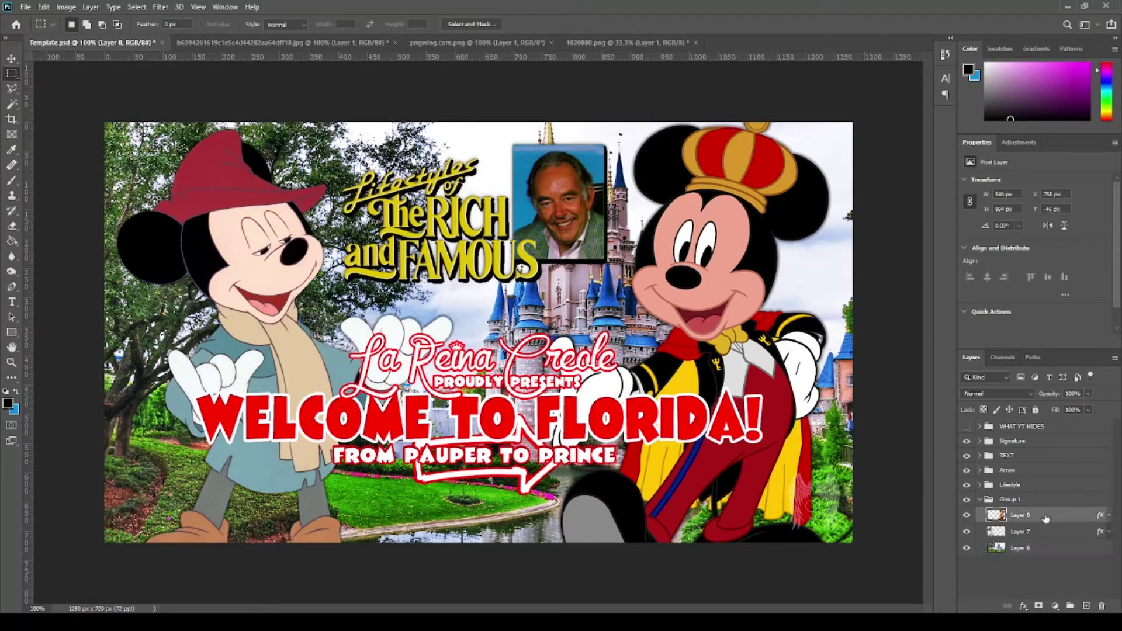
left_click(1055, 607)
left_click(1005, 396)
left_click(1055, 607)
left_click(1005, 439)
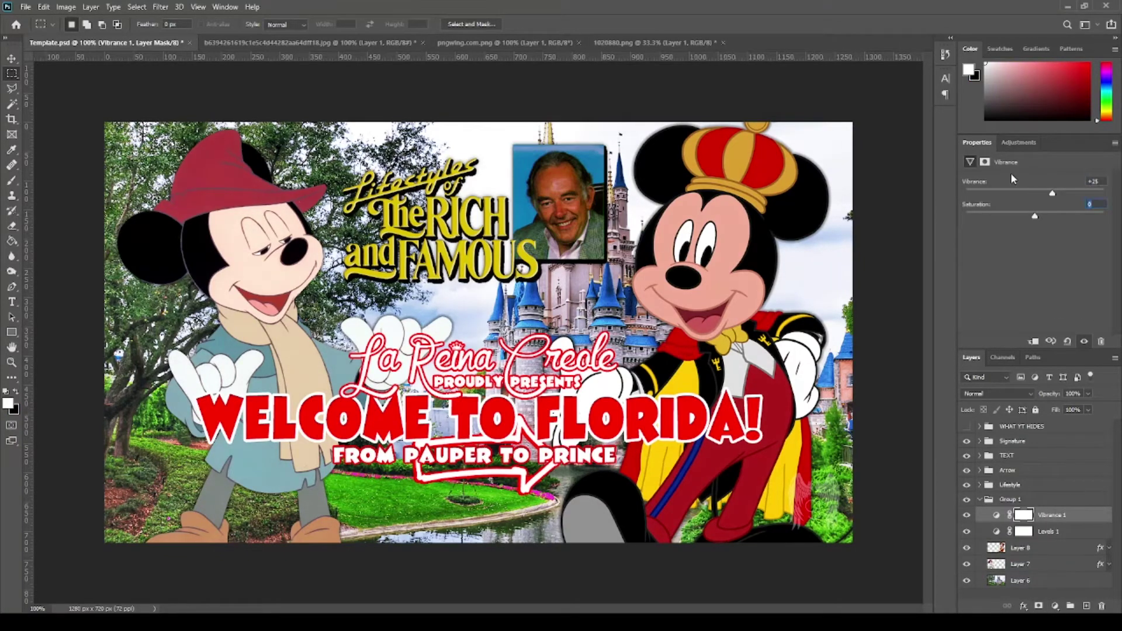
- Add a Color Lookup adjustment layer using the 3Strip.look file and set its opacity to 25%
left_click(1055, 607)
left_click(1005, 516)
left_click(1058, 182)
left_click(1046, 205)
key("2")
key("5")
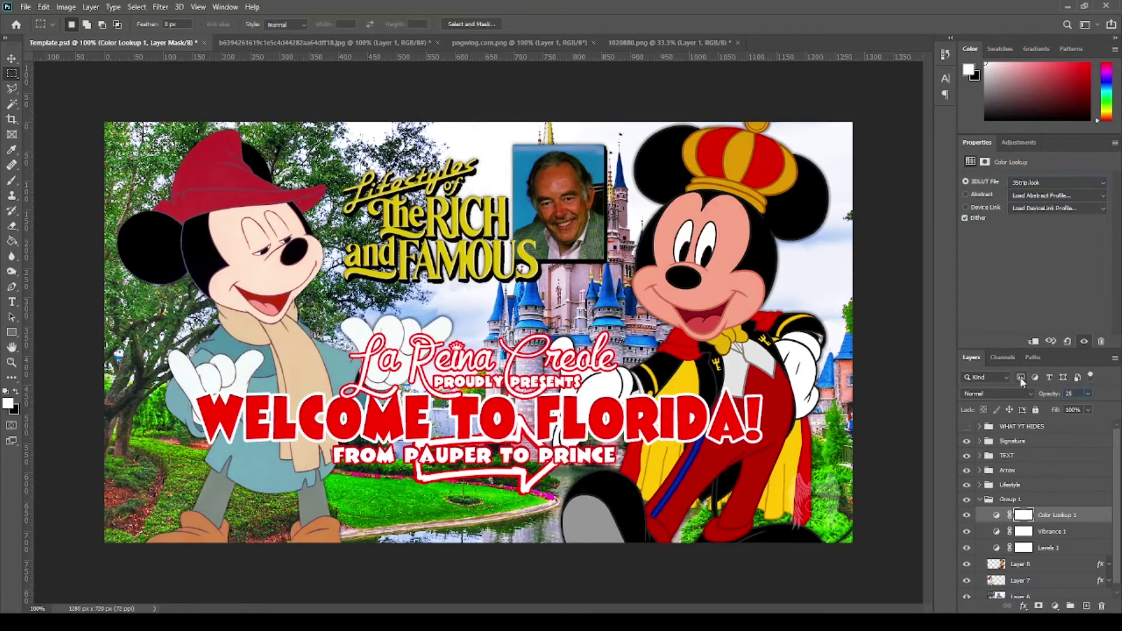
- Move the Lifestyle group into Group 1, beneath the adjustment layers and above Layer 8
left_click(979, 499)
left_click(979, 485)
left_click(979, 485)
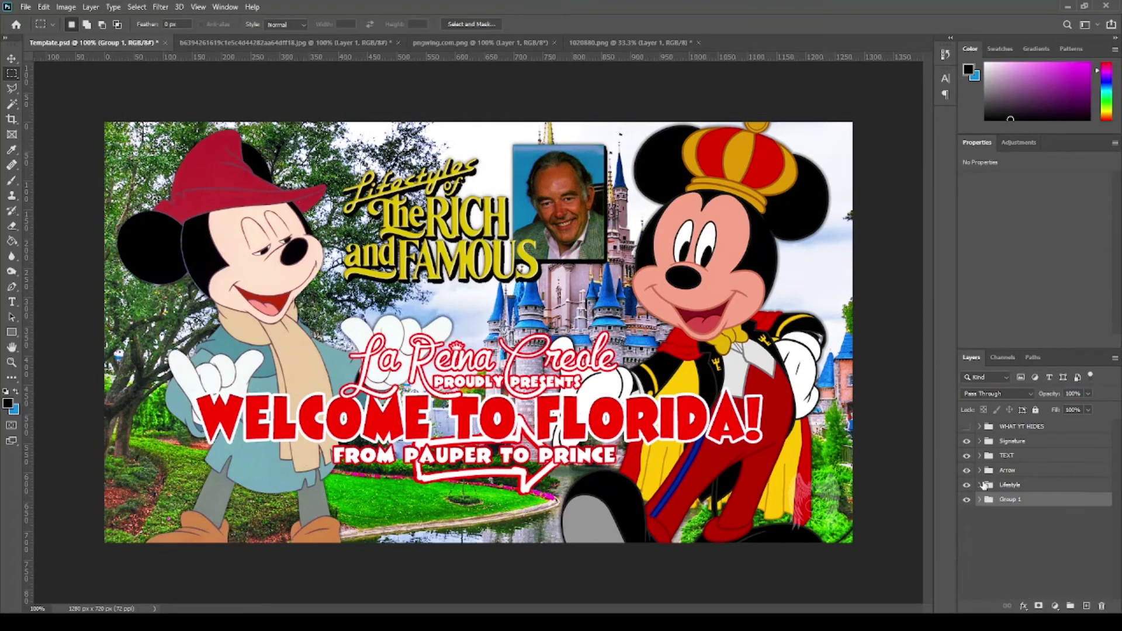
left_click(979, 485)
left_click(1110, 517)
left_click(997, 501)
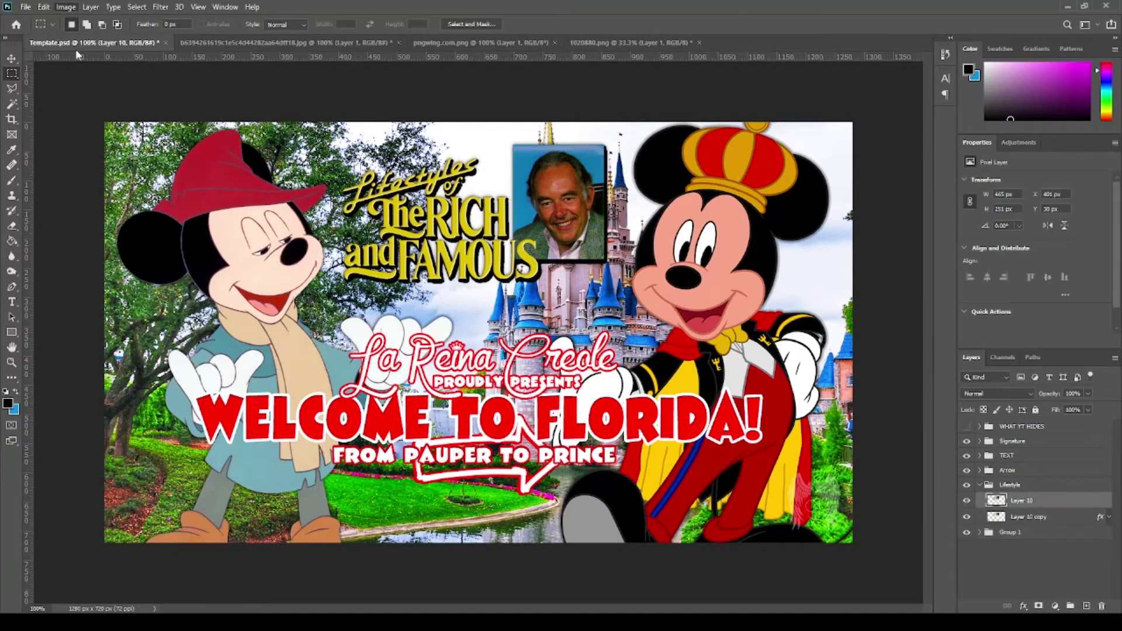
left_click_drag(995, 489, 1008, 532)
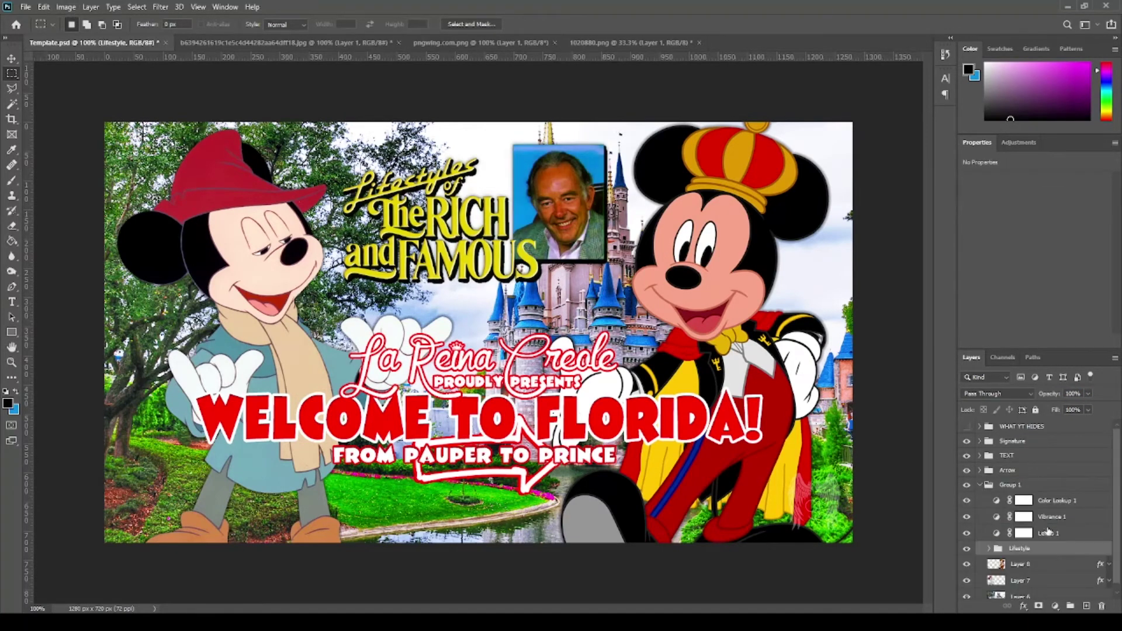
left_click(980, 485)
- Recolor the Welcome to Florida! text with the gold sampled from the castle spire
left_click(980, 455)
double_click(1050, 503)
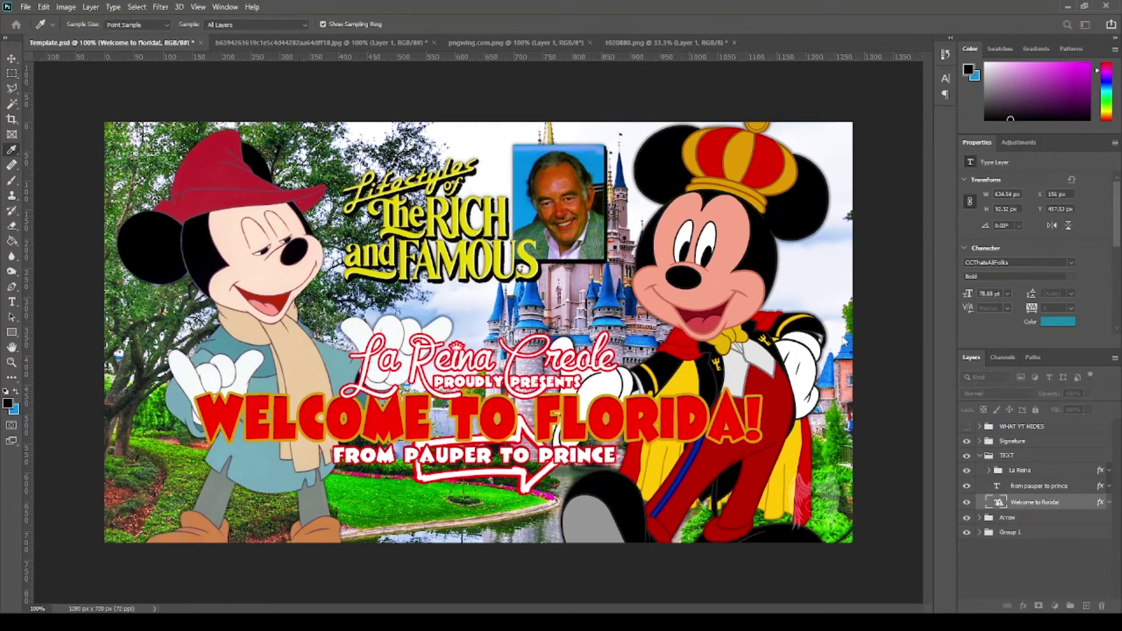
left_click(548, 142)
key("Return")
- Restyle the "from pauper to prince" text with a red fill and a light outline
key("alt+bracketright")
key("h")
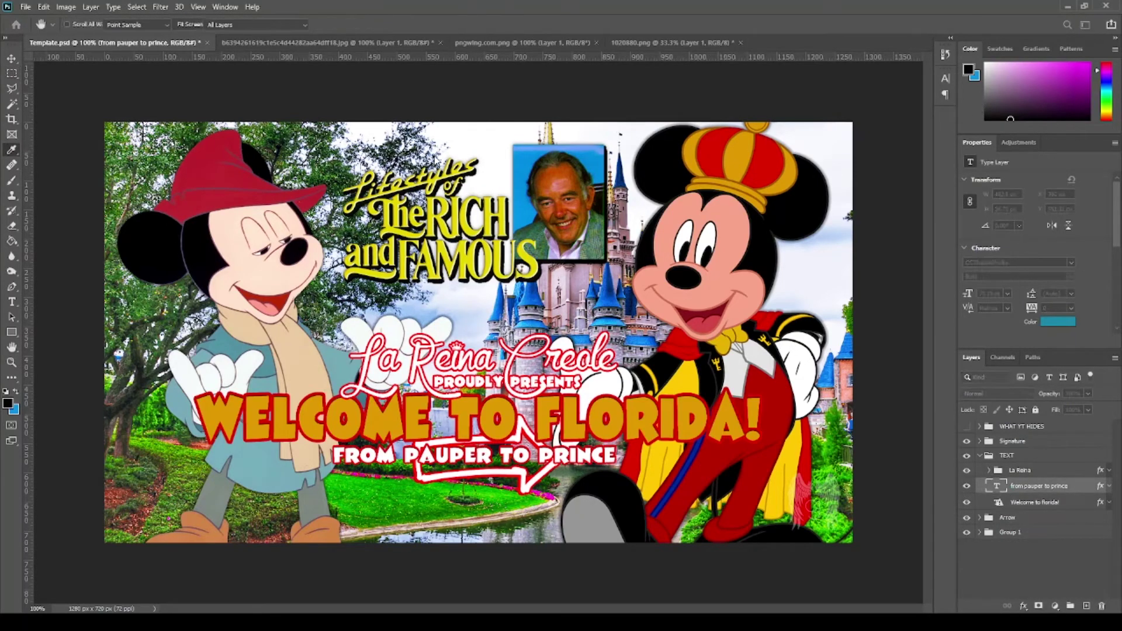
key("i")
key("m")
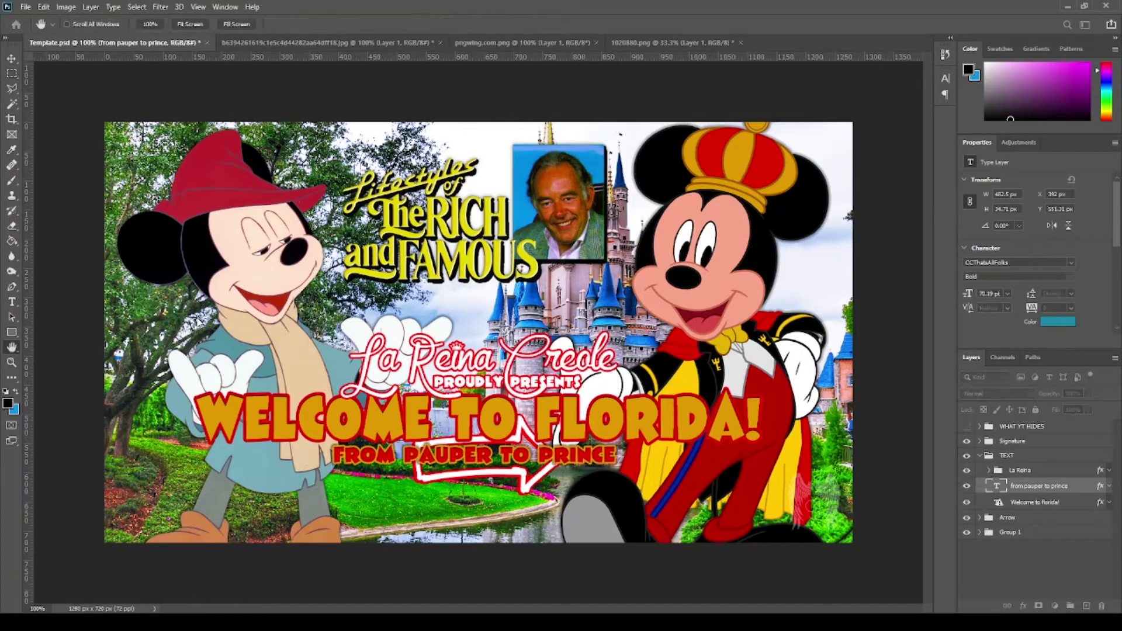
key("h")
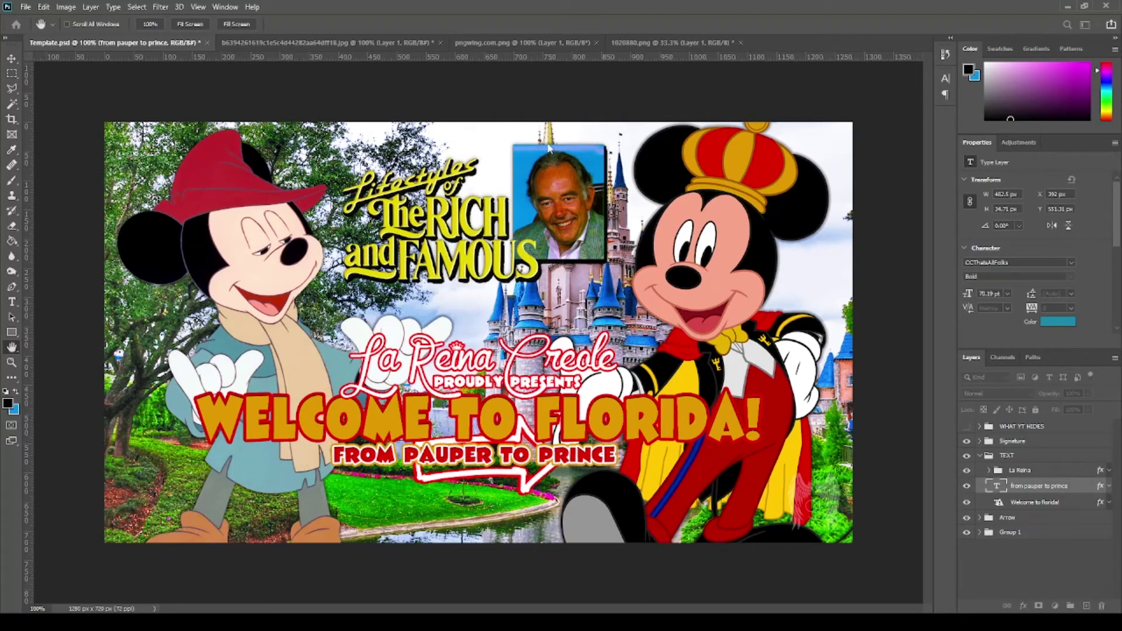
- Add a white outer outline around the Welcome to Florida! text
key("alt+bracketleft")
key("i")
key("m")
key("ctrl+minus")
key("ctrl+plus")
- Give the "proudly presents" text in the La Reina group a stroke, a gold color overlay and an outer glow
left_click(988, 469)
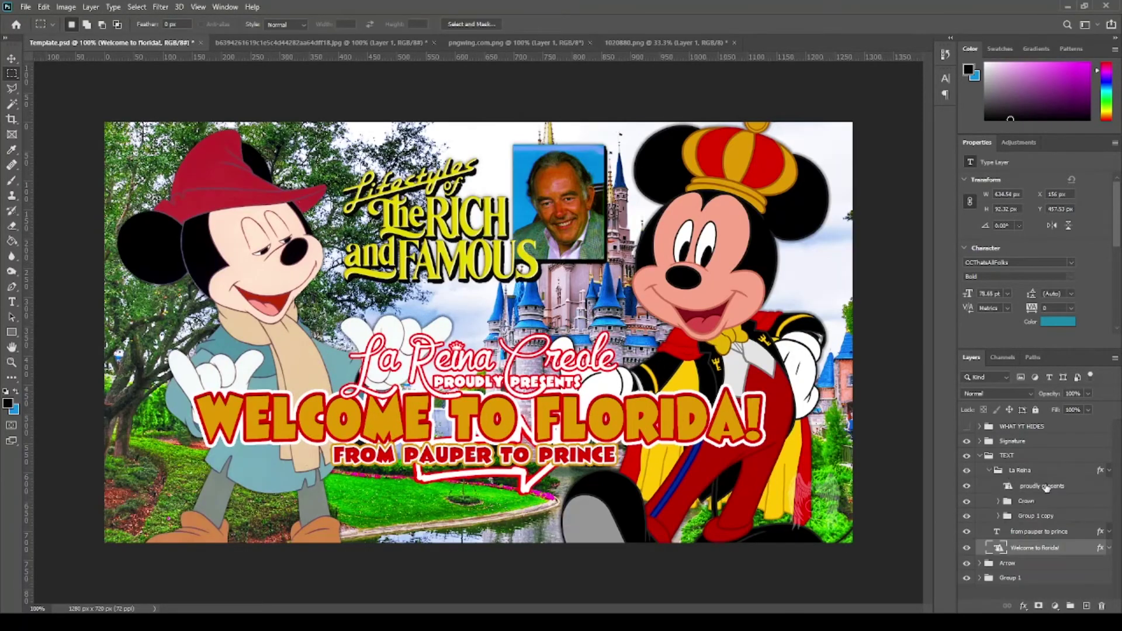
left_click(1037, 485)
key("h")
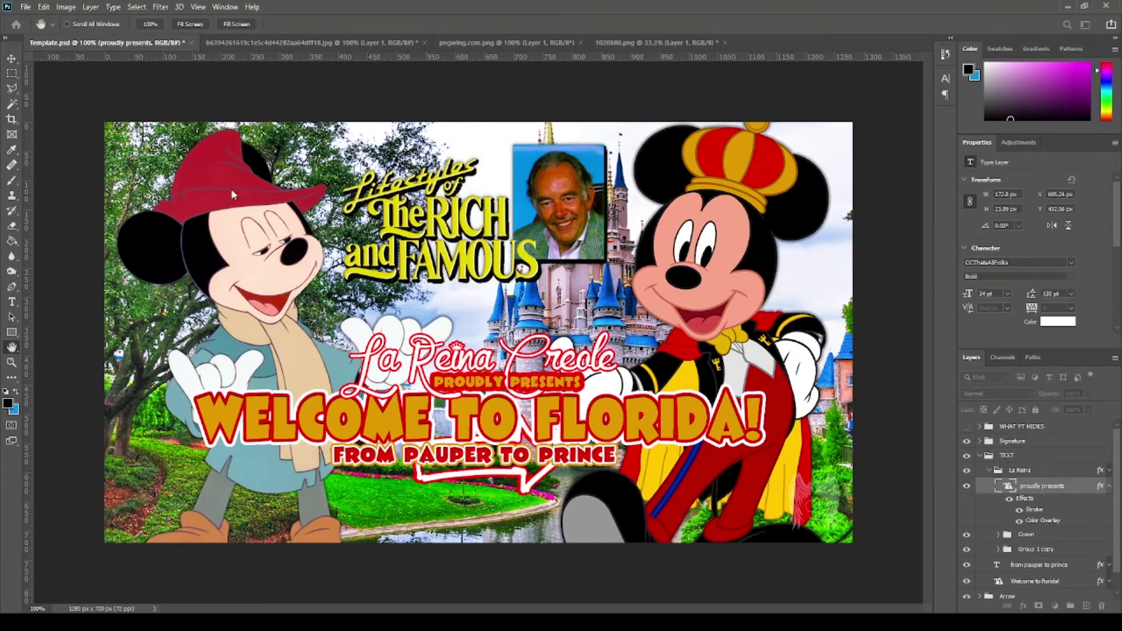
key("ctrl+alt+v")
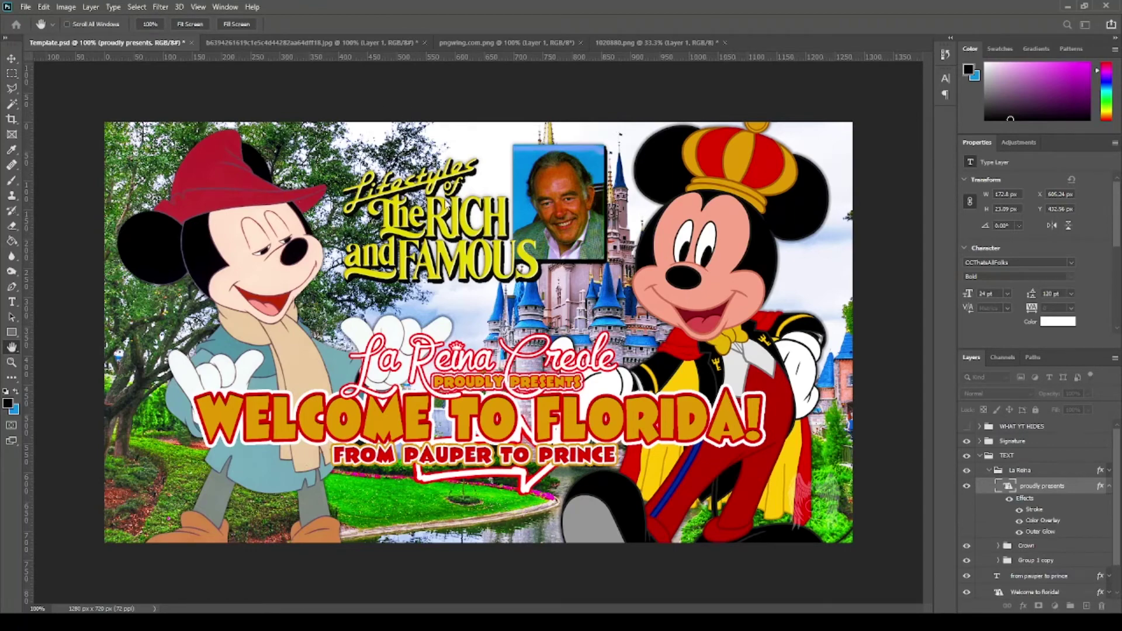
- Add a gold color overlay to the La Reina Creole text
left_click(456, 357, "ctrl")
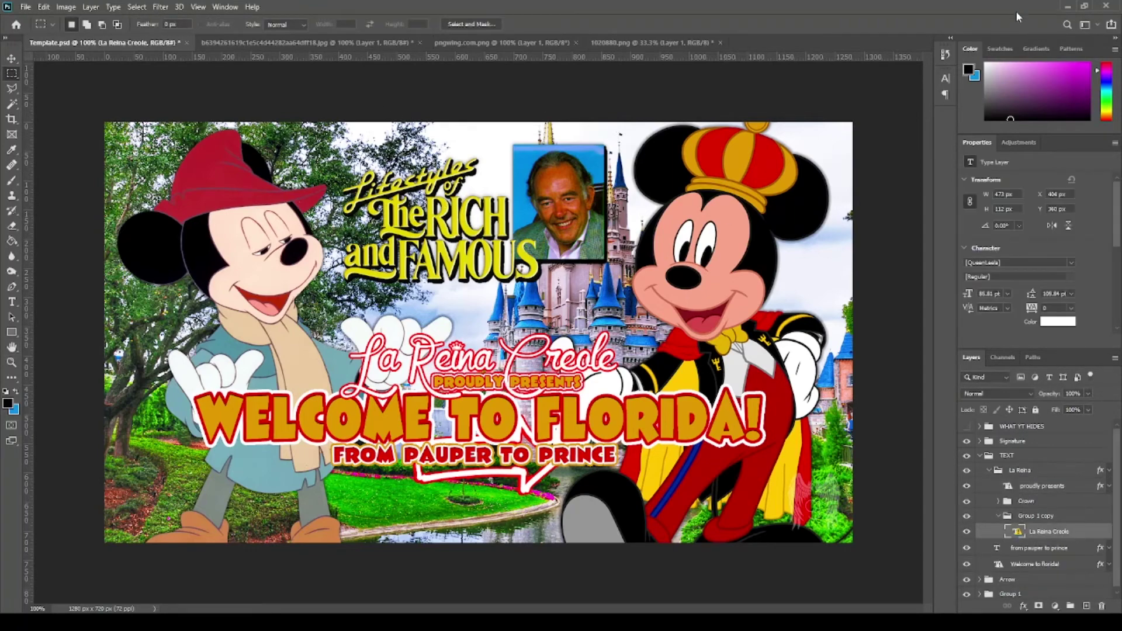
key("m")
scroll(1019, 525, "down", 1)
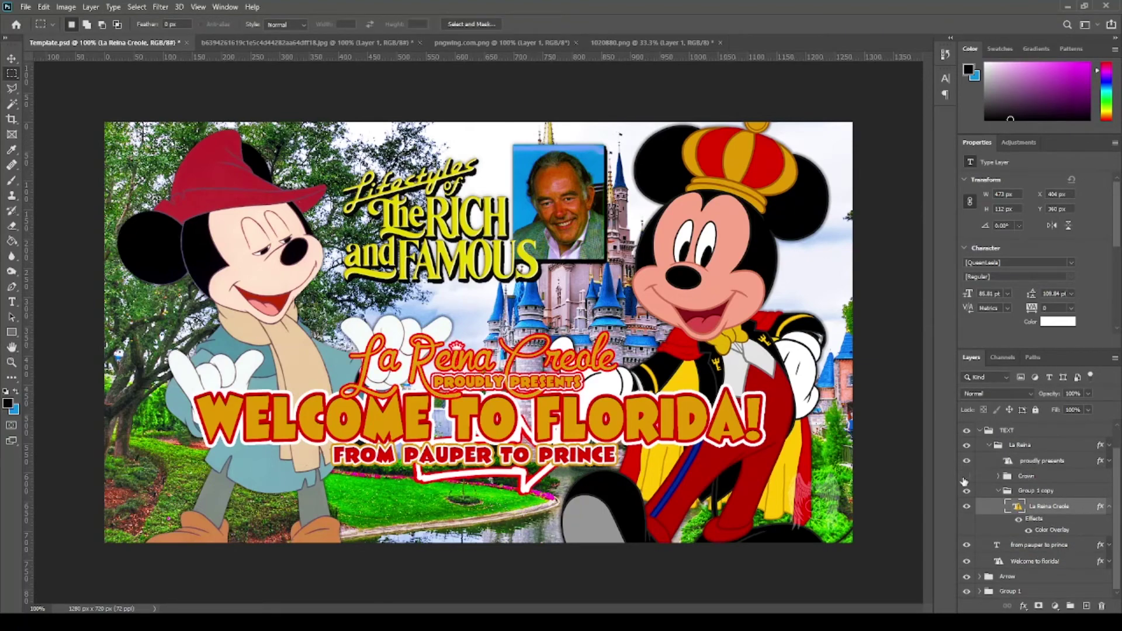
- Hide the Crown group and replace the La Reina group's effects with those of the "proudly presents" layer
left_click(967, 476)
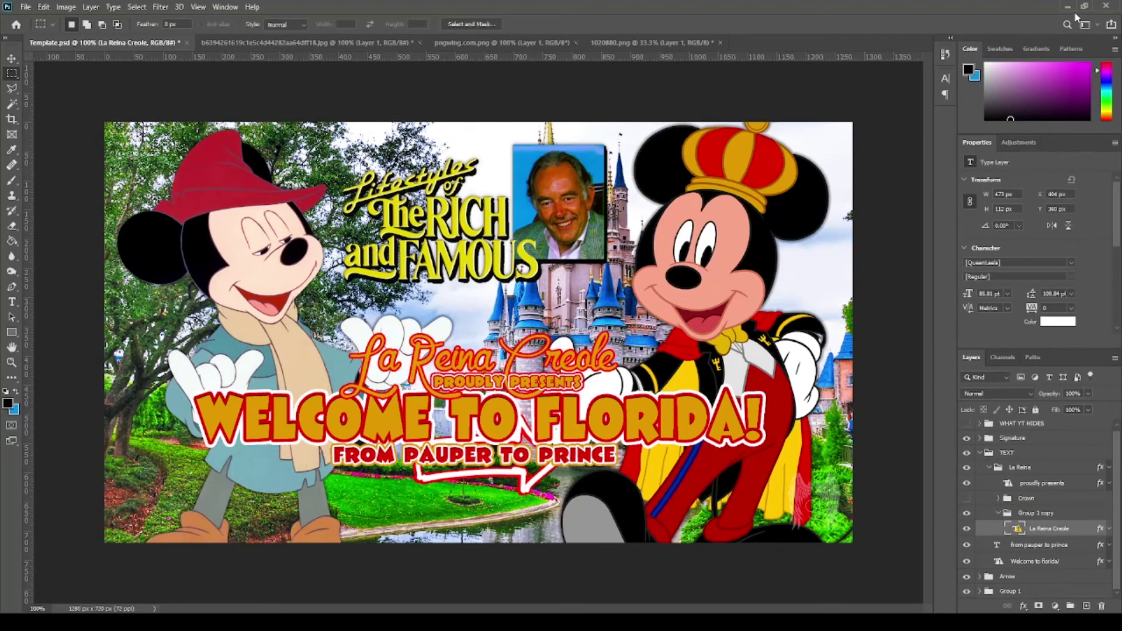
key("space")
left_click(1016, 482)
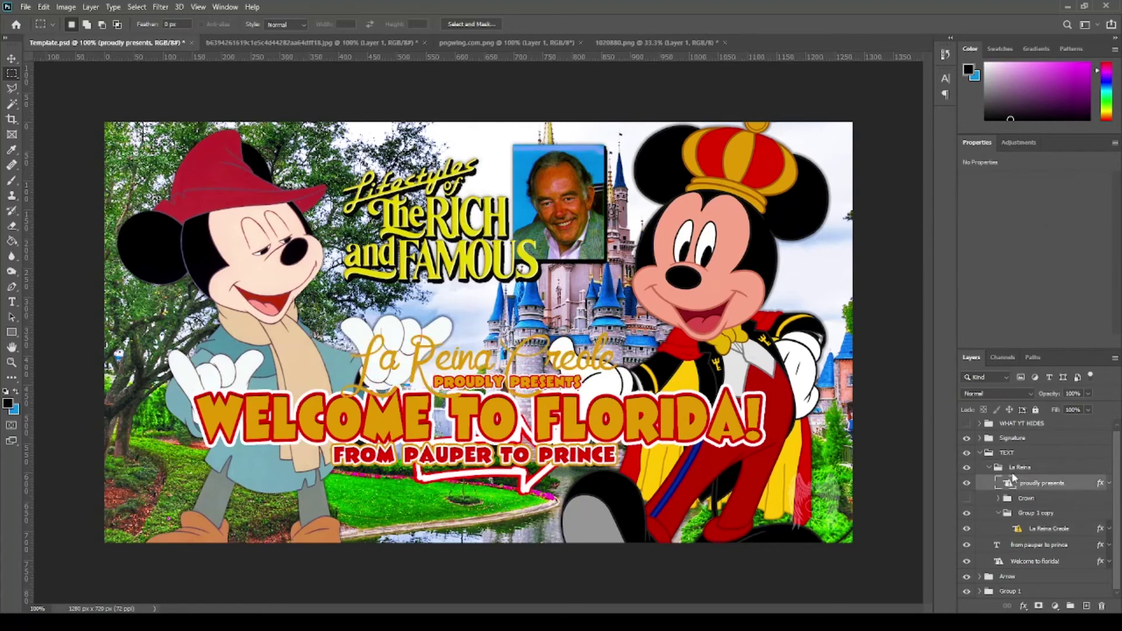
left_click(1108, 467)
left_click(1108, 467)
- Recolor "from pauper to prince" and the La Reina group in the red of King Mickey's crown, and show the Crown group
left_click(1040, 544)
key("space")
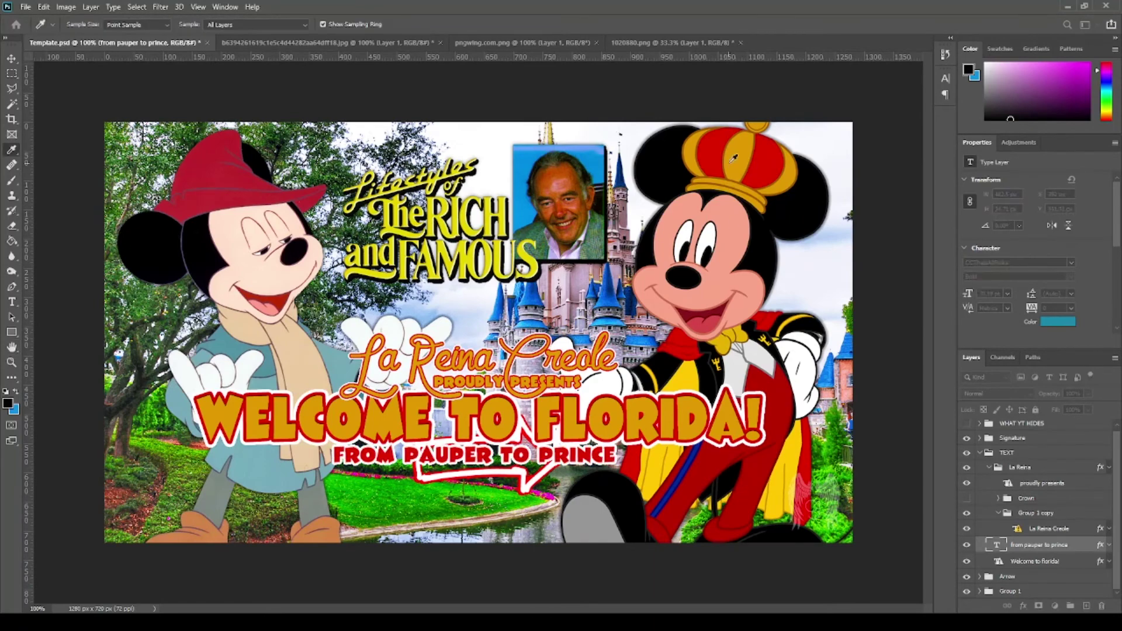
left_click(1045, 467)
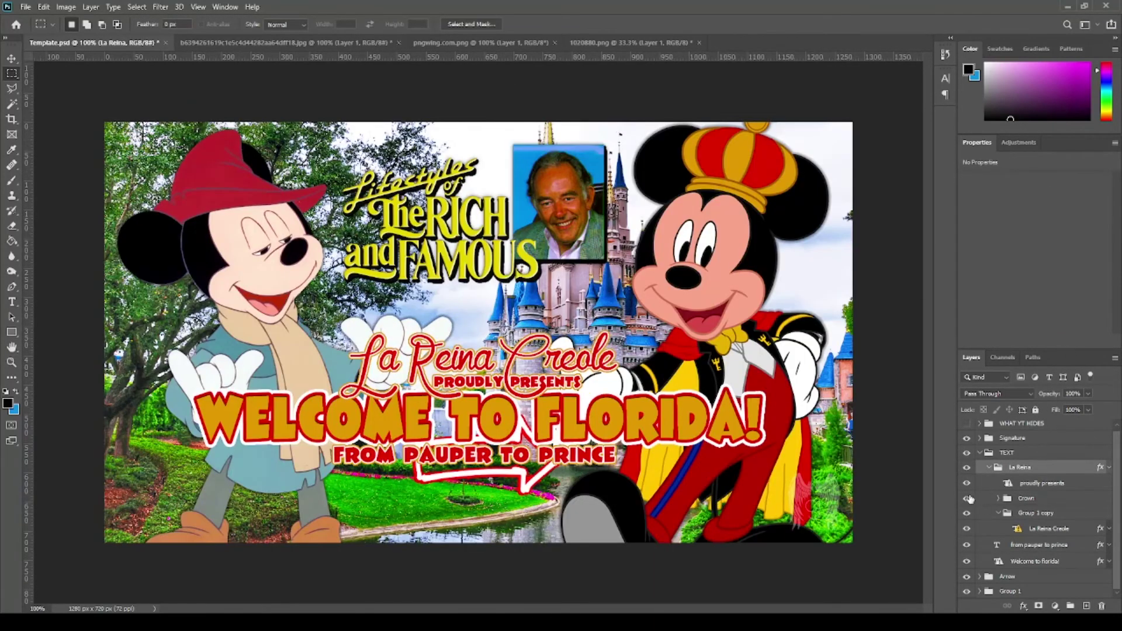
left_click(989, 467)
- Recolor the white arrow on Layer 11 in the Arrow group in gold
left_click(1023, 514)
left_click(980, 514)
key("space")
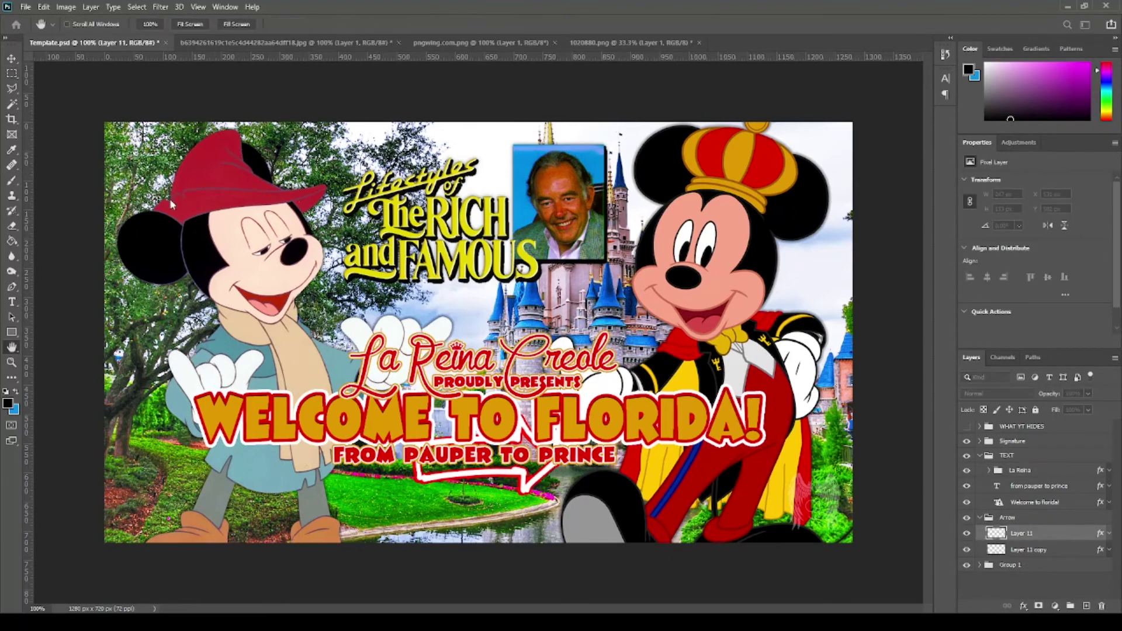
left_click(757, 386)
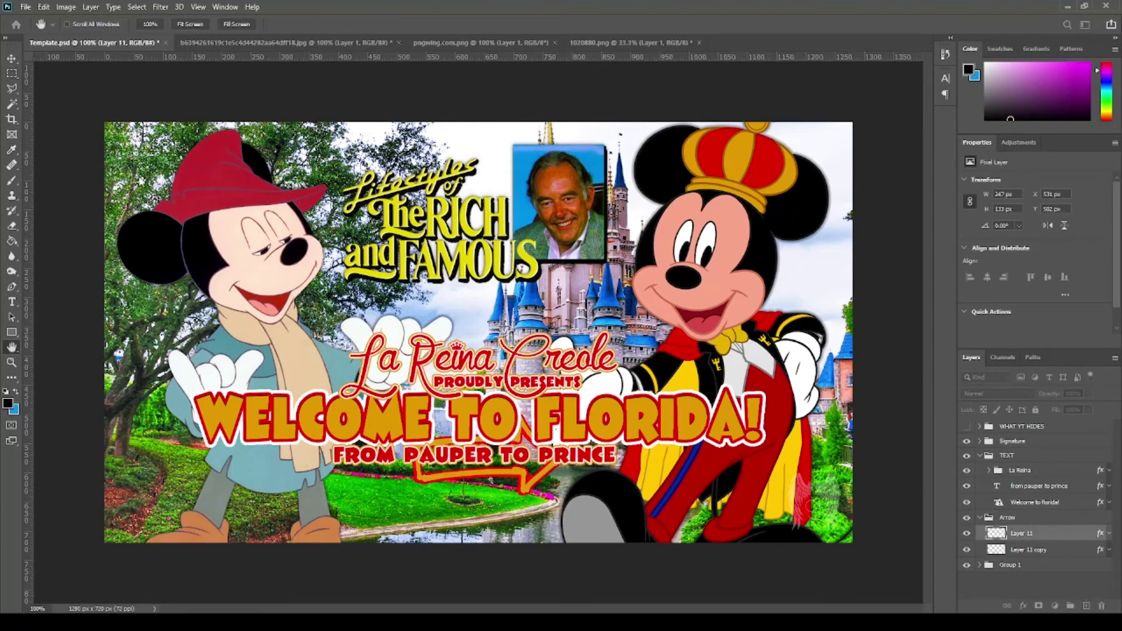
- Nudge the arrow's Layer 11 copy slightly down and left behind the gold arrow, to X 526 px and Y 586 px
key("ctrl+z")
key("alt+bracketleft")
key("space")
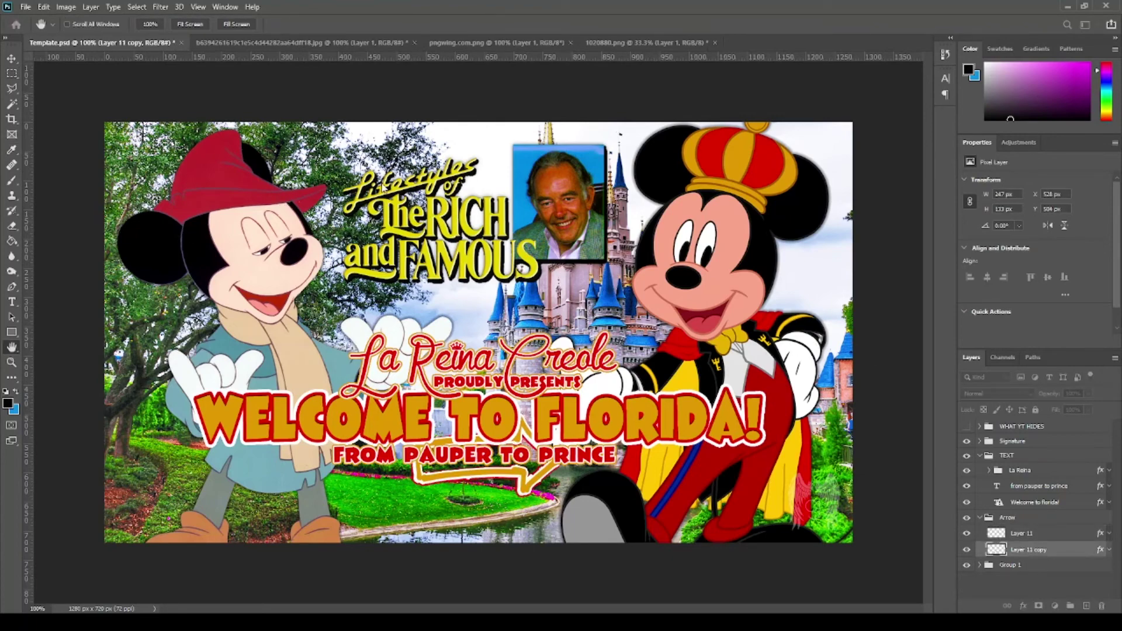
key("space")
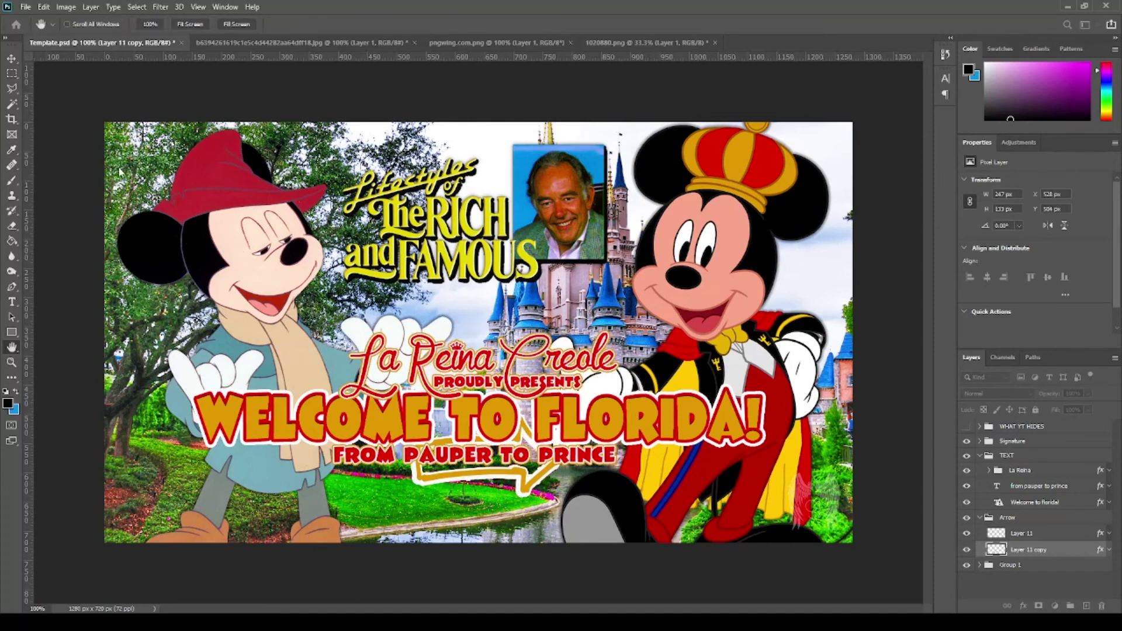
key("space")
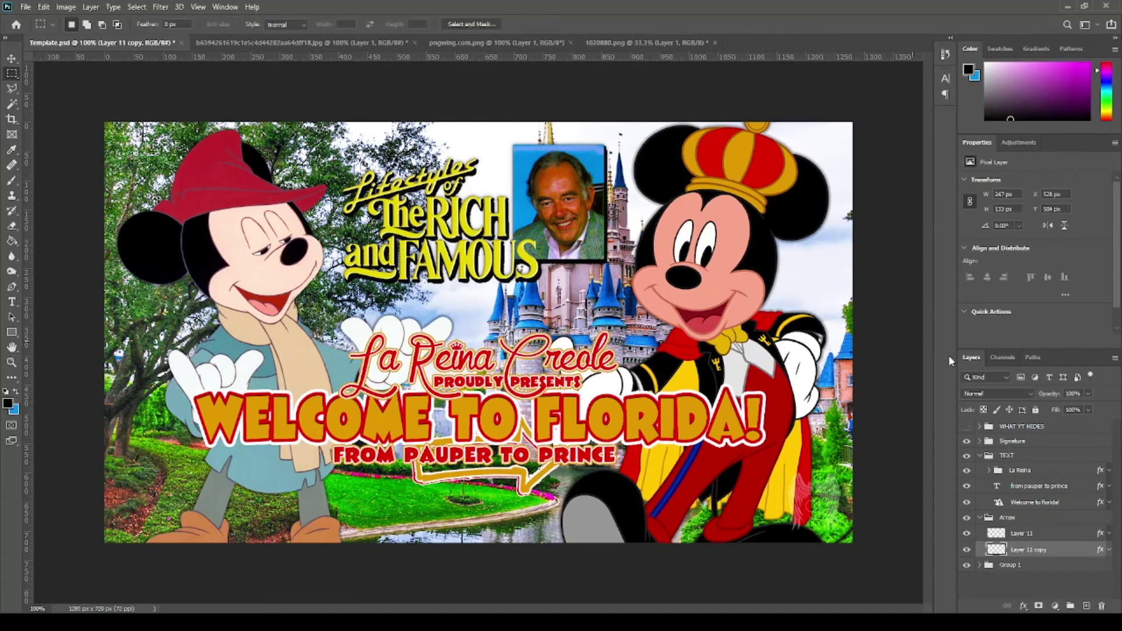
left_click(1021, 533)
key("m")
left_click(1023, 549)
left_click(12, 60)
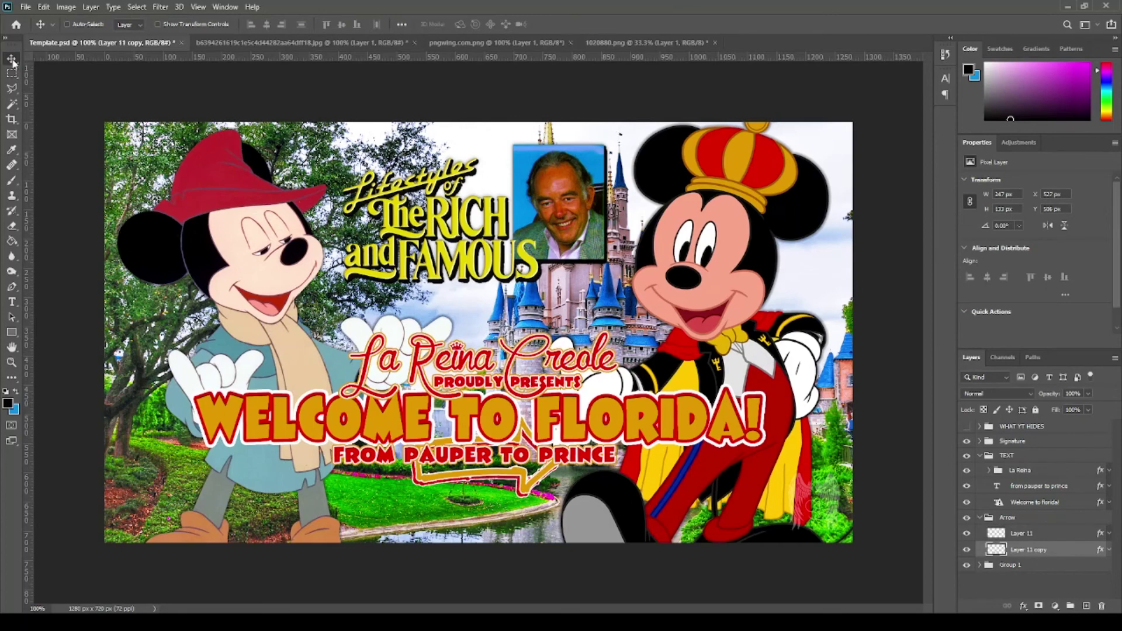
- Save the document as 20210903-S.psd and select the "Welcome to florida!" text layer
key("ctrl+s")
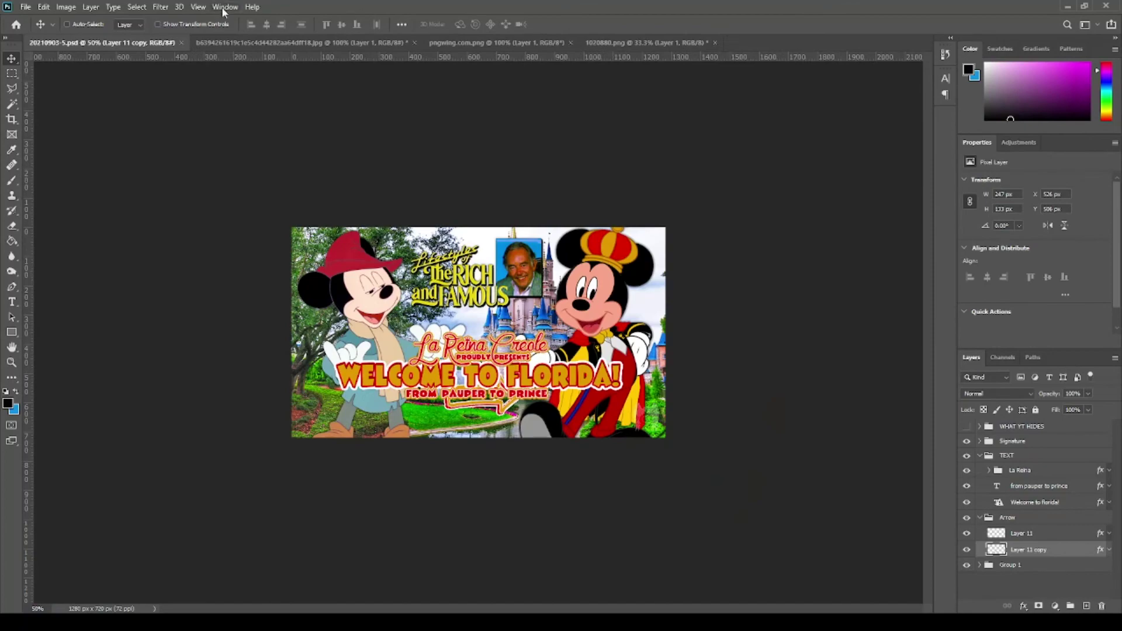
double_click(1081, 502)
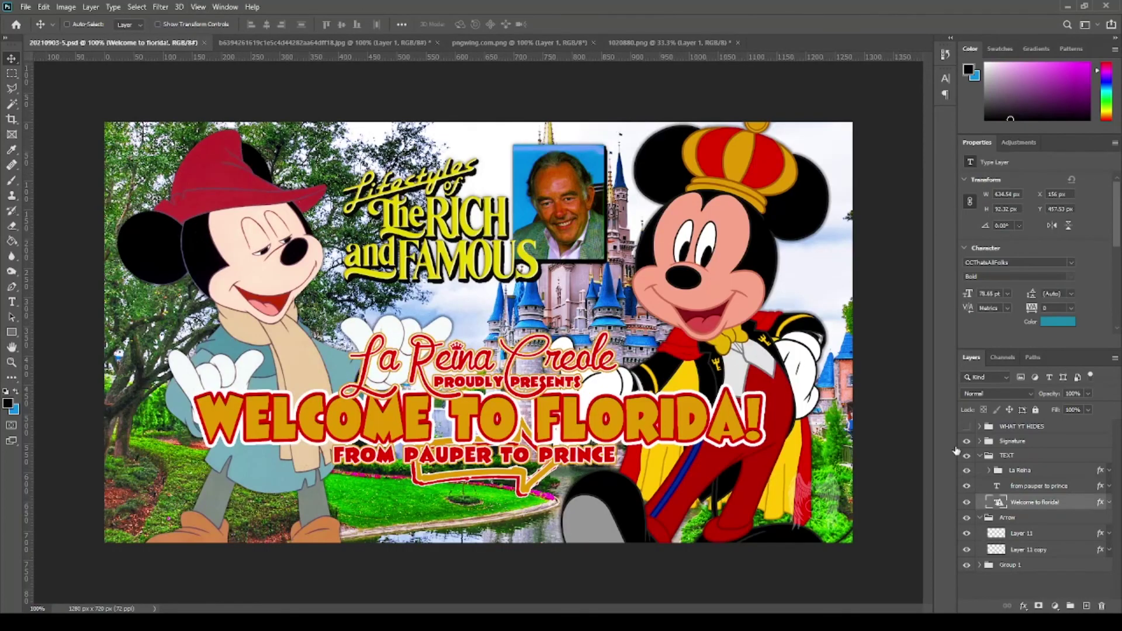
key("Return")
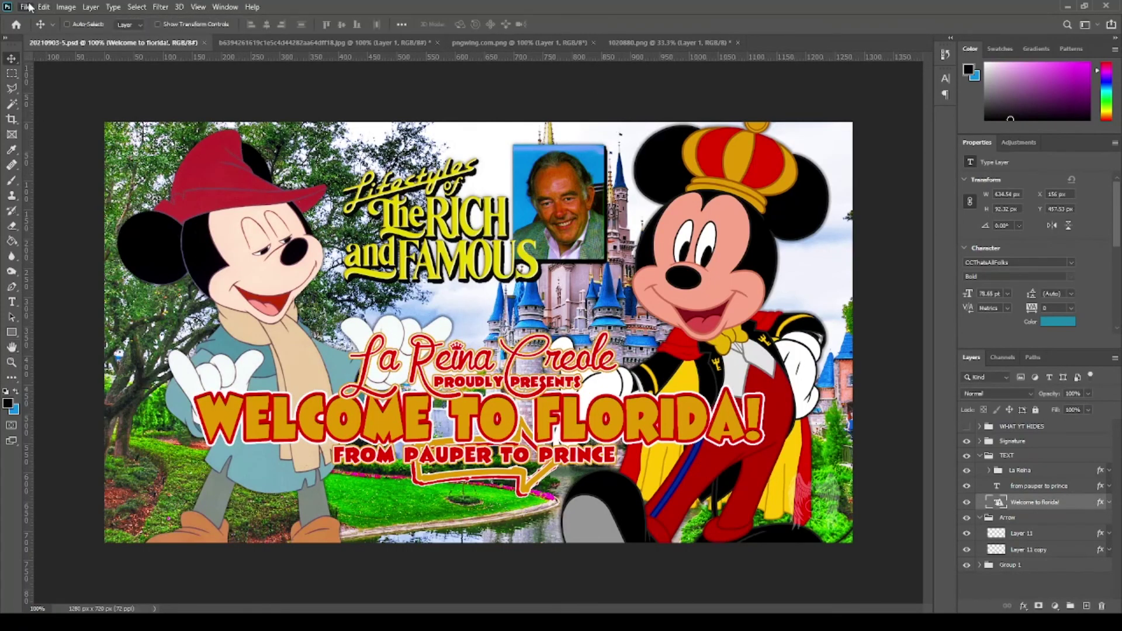